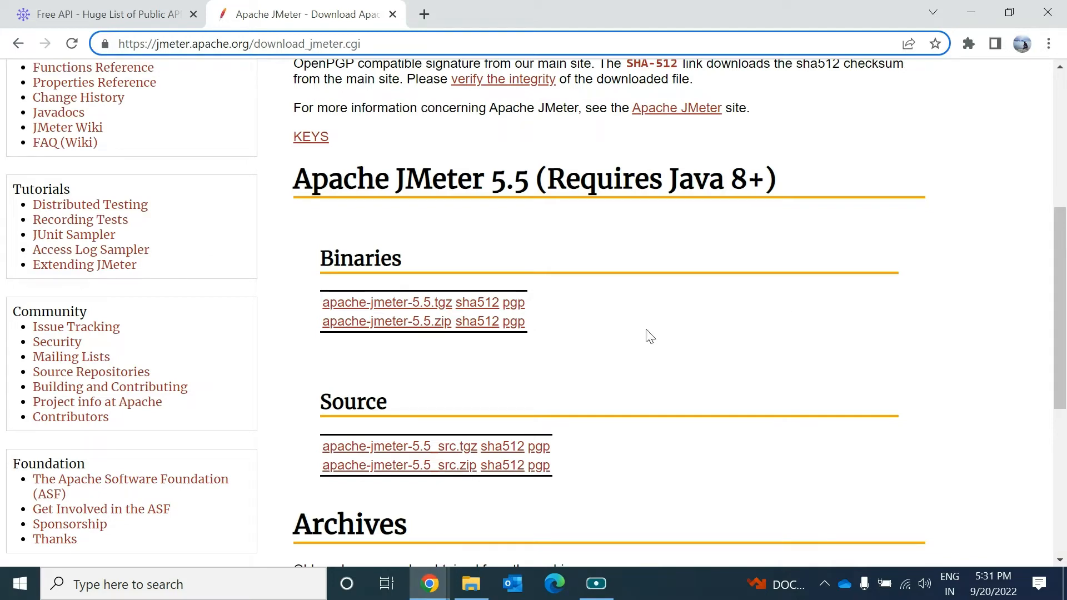
Check the installed Java version in a Command Prompt with java -version.
{"action": "key", "text": "super+r"}
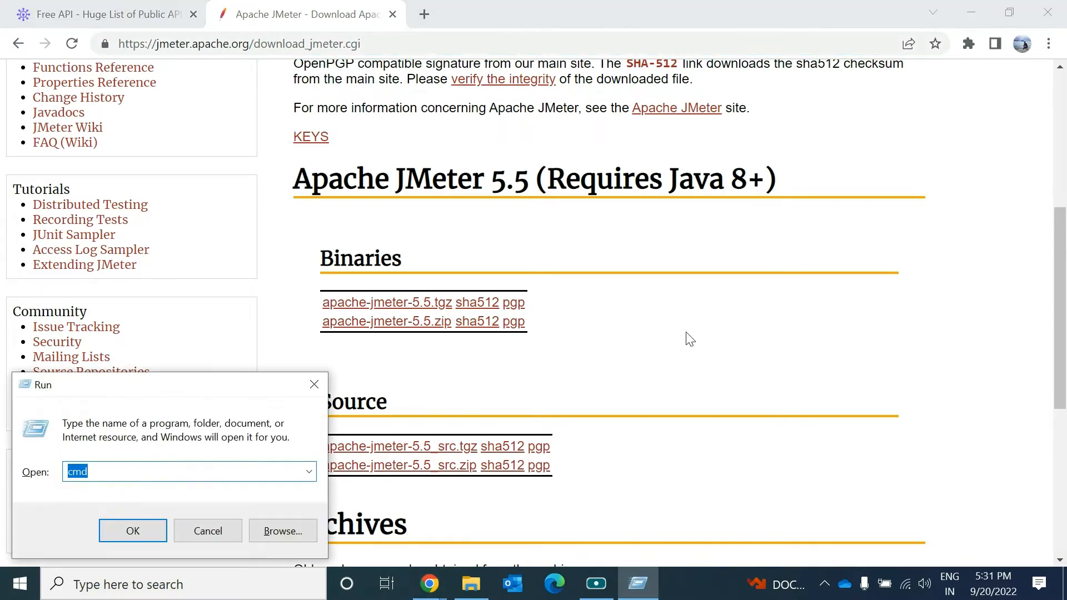
{"action": "key", "text": "Return"}
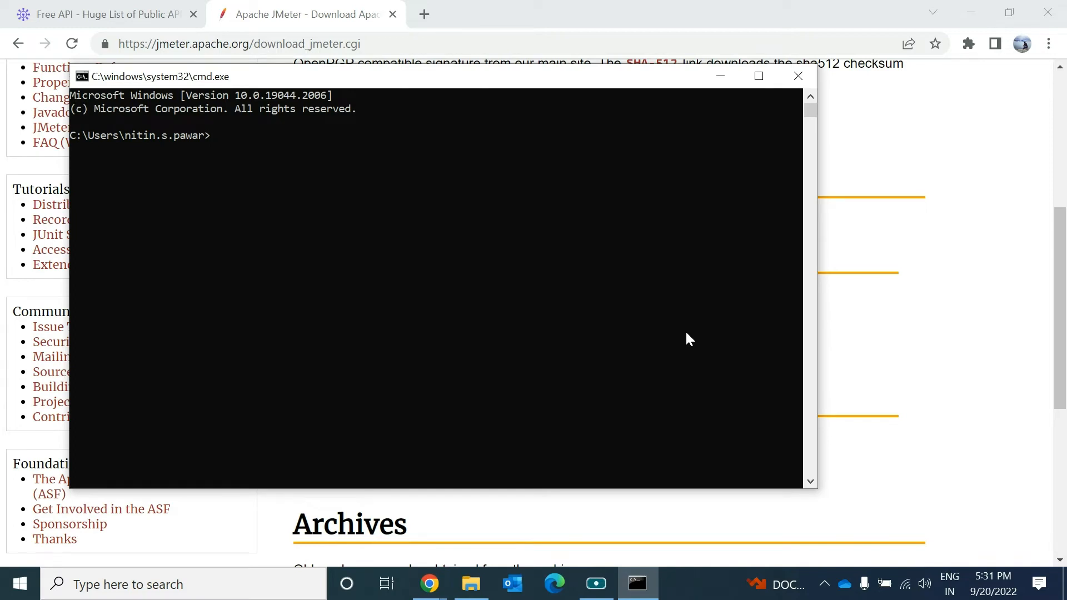
{"action": "type", "text": "java -version"}
{"action": "key", "text": "Return"}
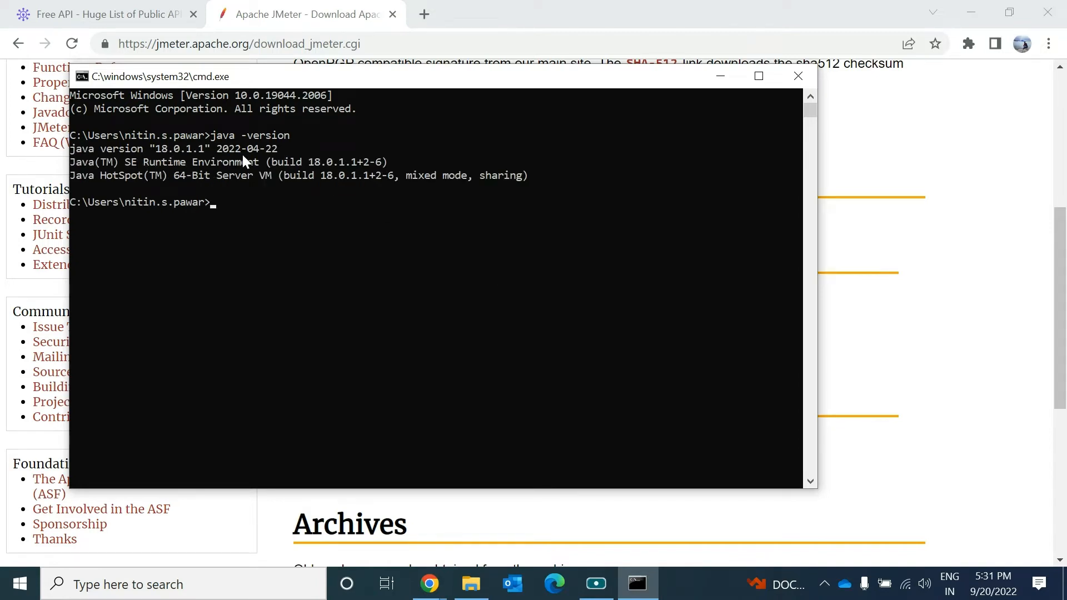
{"action": "left_click", "coordinate": [725, 82]}
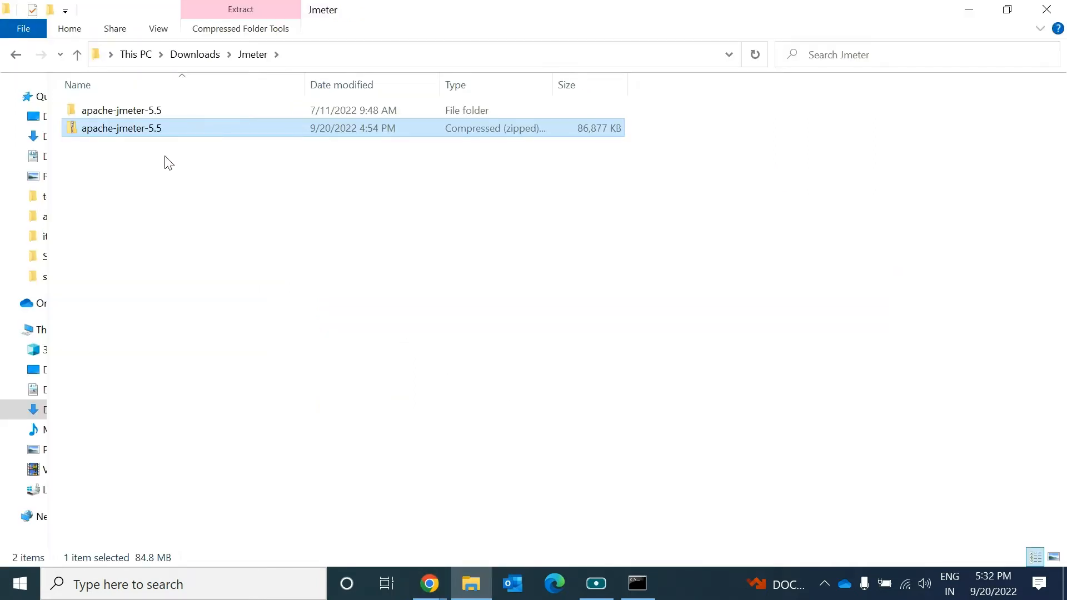
Open the bin folder of the extracted apache-jmeter-5.5 folder in Downloads > Jmeter.
{"action": "left_click", "coordinate": [137, 114]}
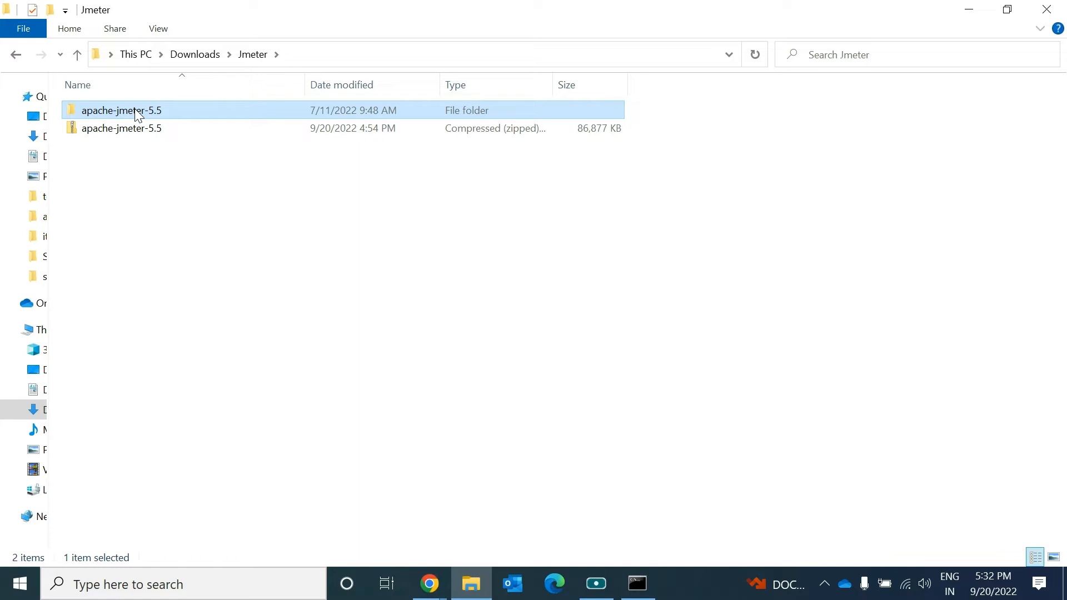
{"action": "double_click", "coordinate": [137, 114]}
{"action": "double_click", "coordinate": [135, 110]}
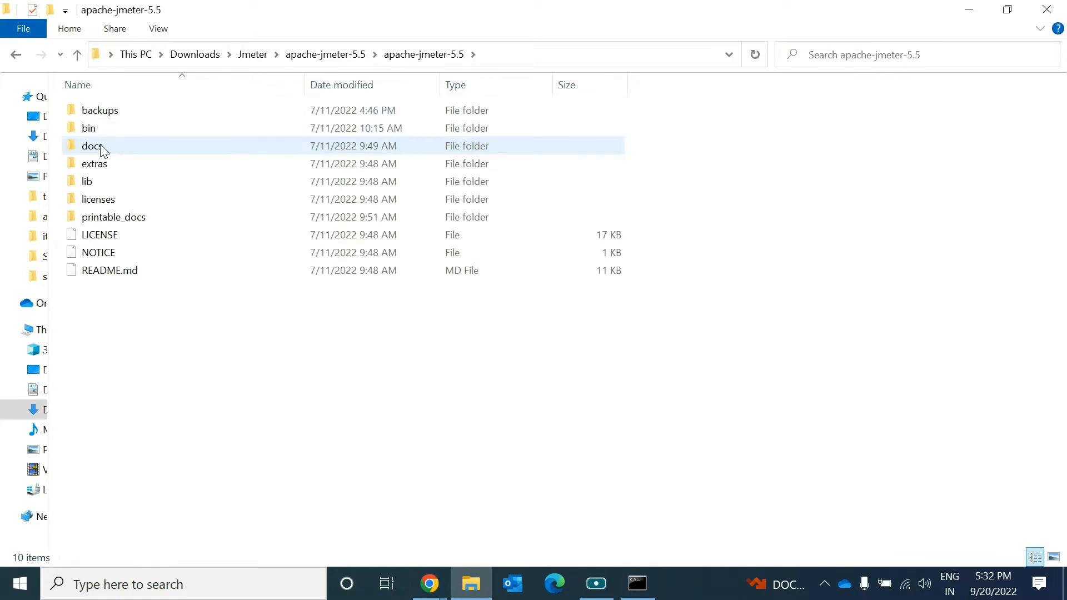
{"action": "double_click", "coordinate": [106, 131]}
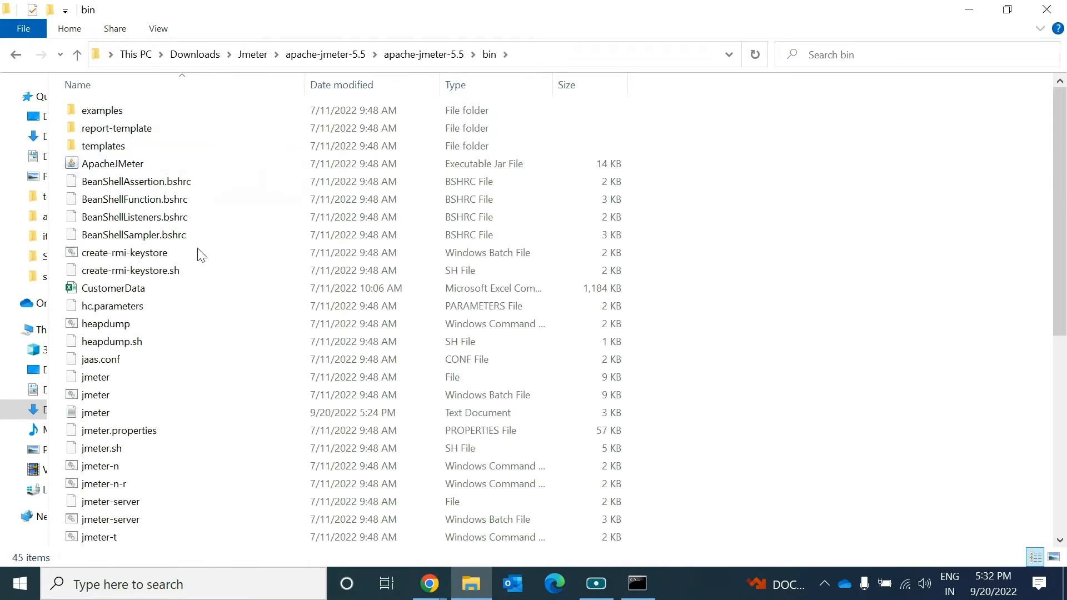
Launch JMeter from the jmeter Windows batch file and maximize its window, with the console minimized.
{"action": "left_click_drag", "start_coordinate": [1061, 173], "coordinate": [1065, 288]}
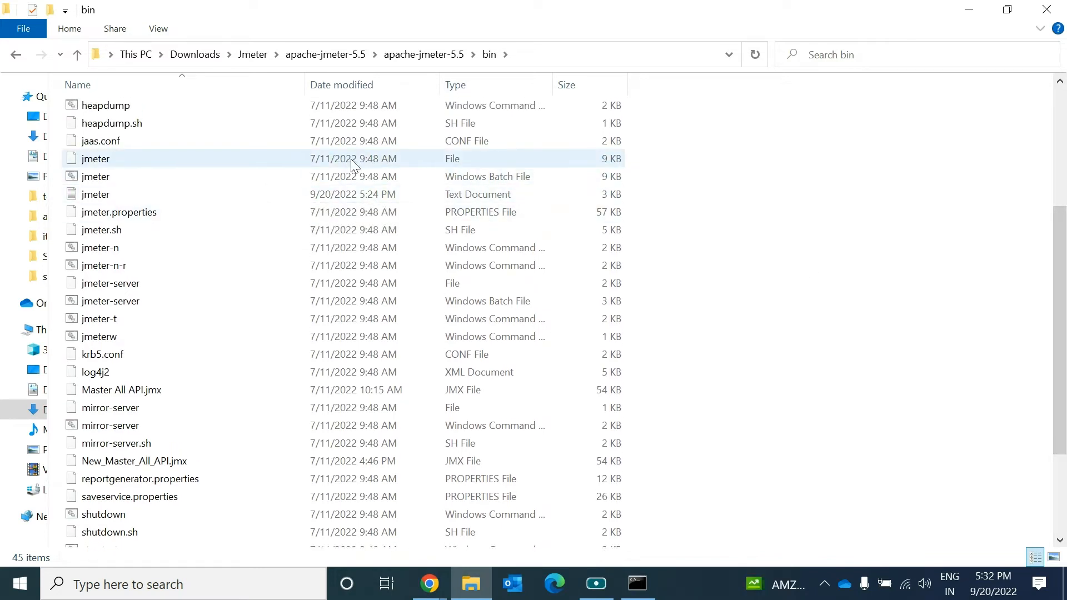
{"action": "left_click", "coordinate": [131, 179]}
{"action": "double_click", "coordinate": [131, 178]}
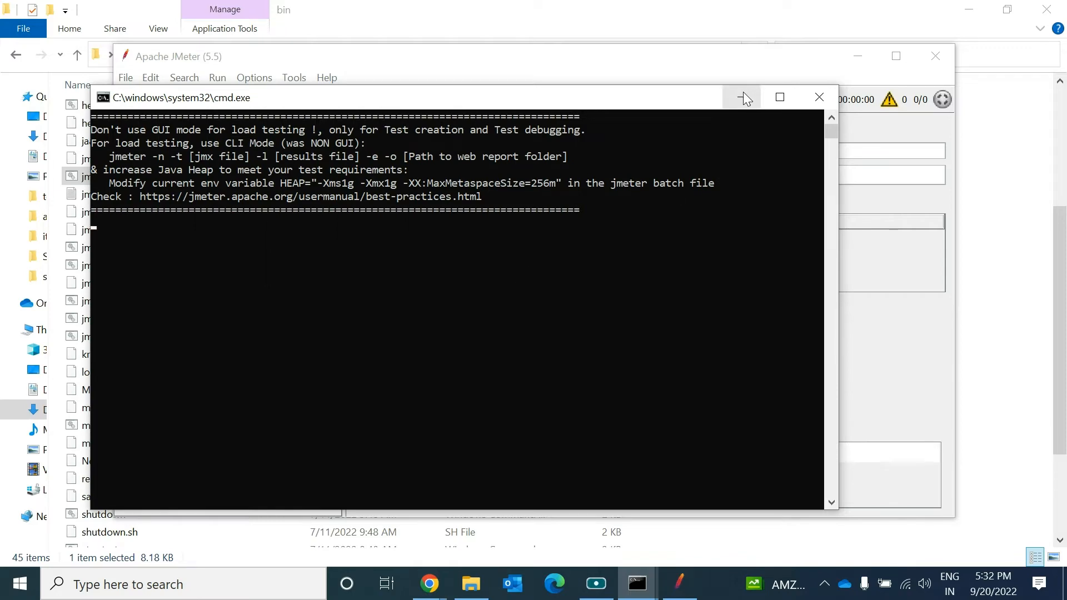
{"action": "left_click", "coordinate": [743, 103]}
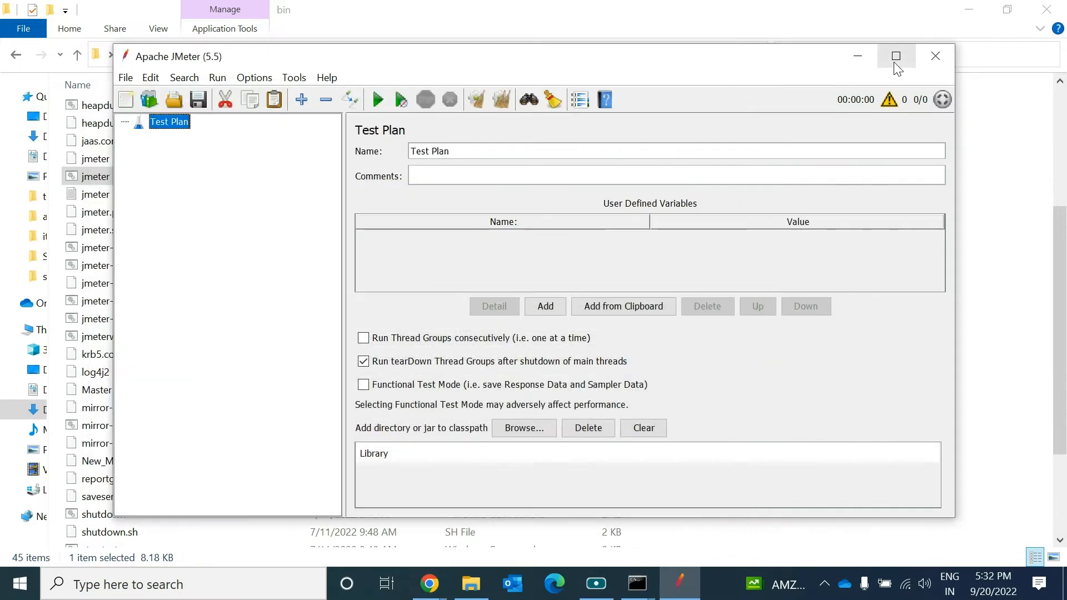
{"action": "left_click", "coordinate": [895, 56]}
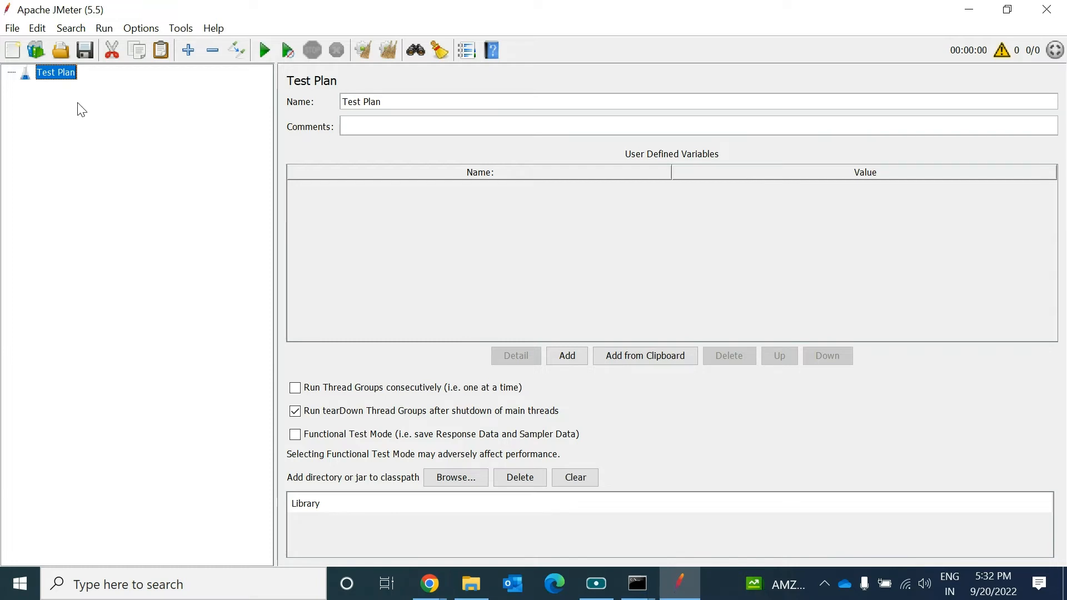
Add a Thread Group to the Test Plan.
{"action": "left_click", "coordinate": [384, 101]}
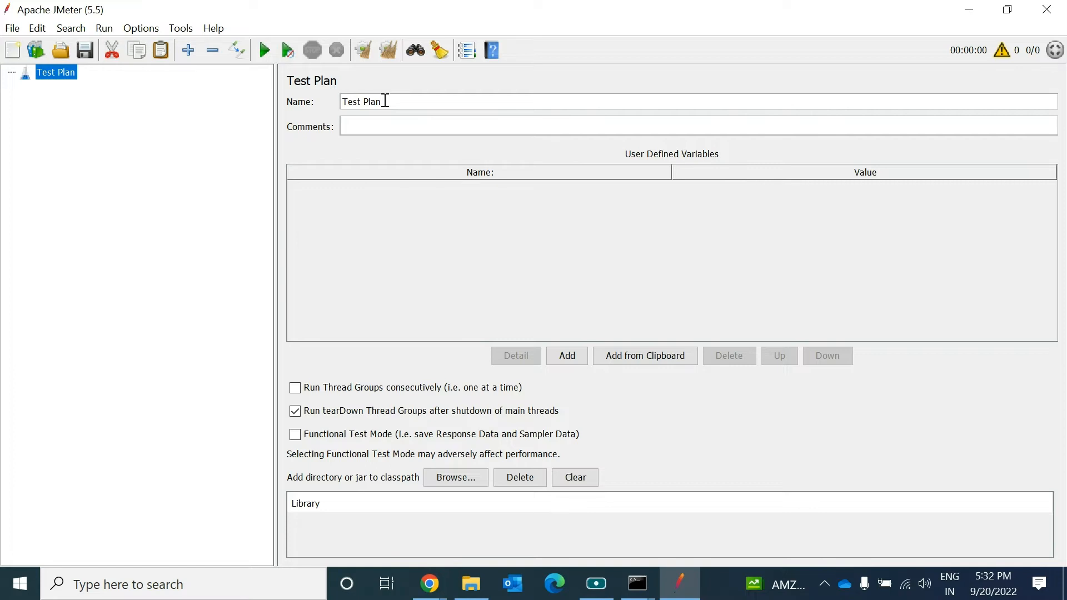
{"action": "left_click", "coordinate": [53, 72]}
{"action": "right_click", "coordinate": [58, 71]}
{"action": "mouse_move", "coordinate": [102, 84]}
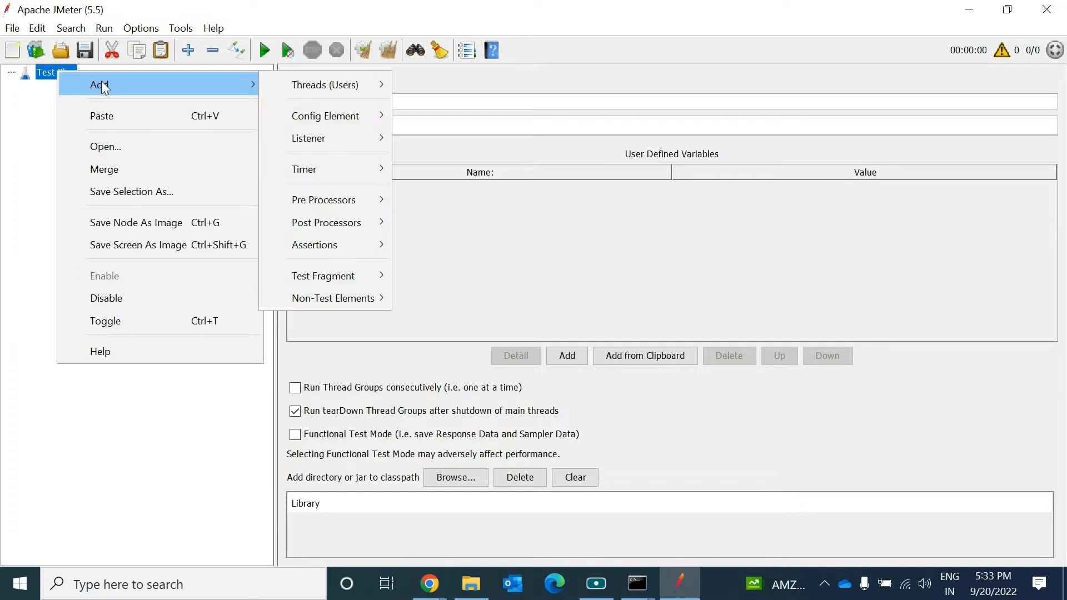
{"action": "mouse_move", "coordinate": [331, 91]}
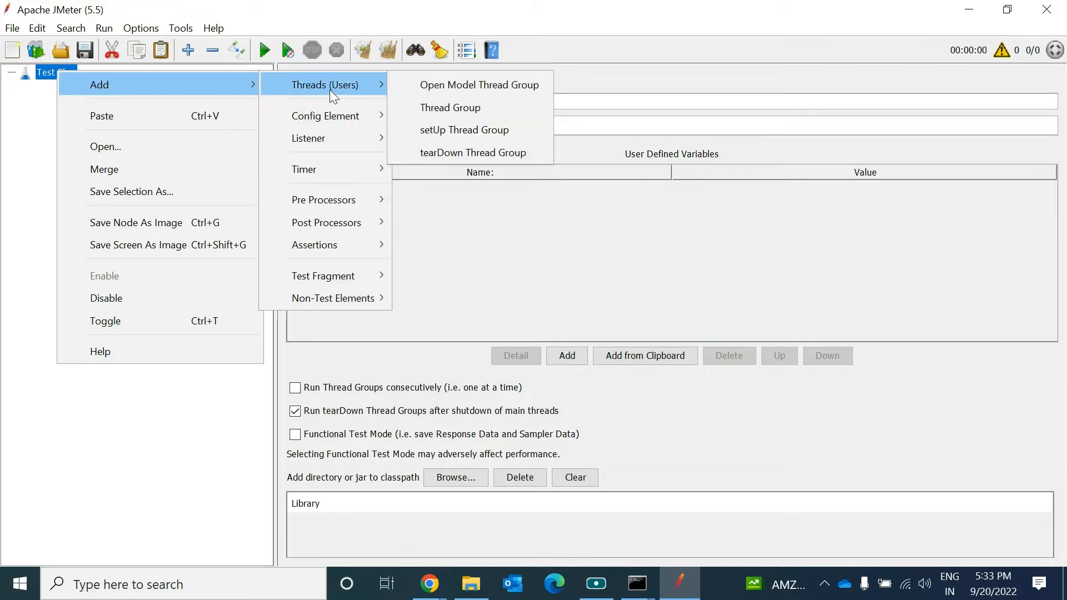
{"action": "left_click", "coordinate": [452, 108]}
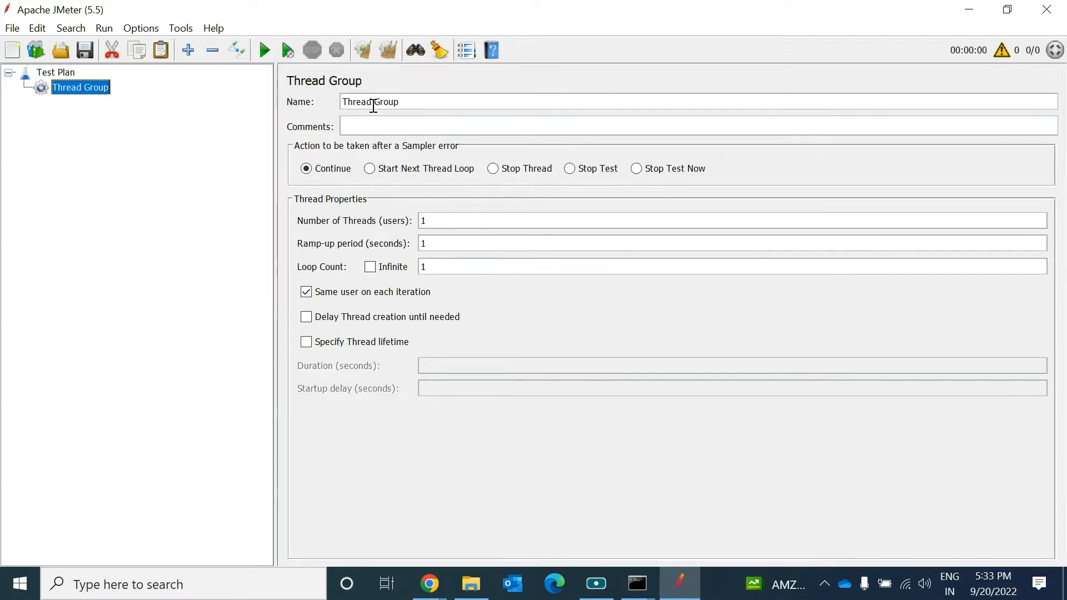
Set the Thread Group's number of threads to 10 and its loop count to 10.
{"action": "left_click", "coordinate": [398, 104]}
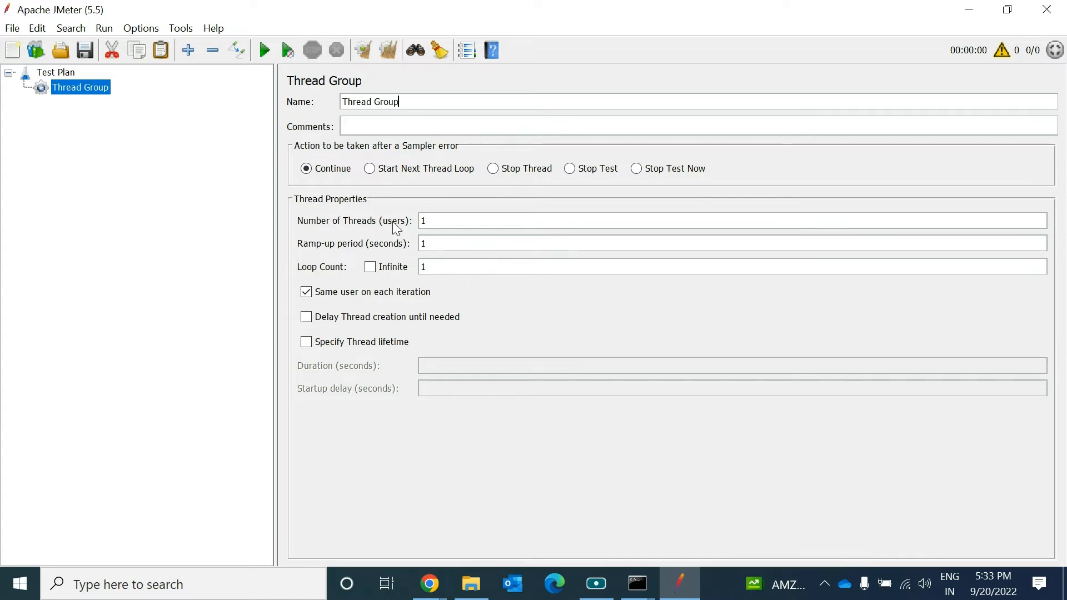
{"action": "left_click", "coordinate": [437, 221]}
{"action": "type", "text": "0"}
{"action": "left_click", "coordinate": [438, 266]}
{"action": "type", "text": "0"}
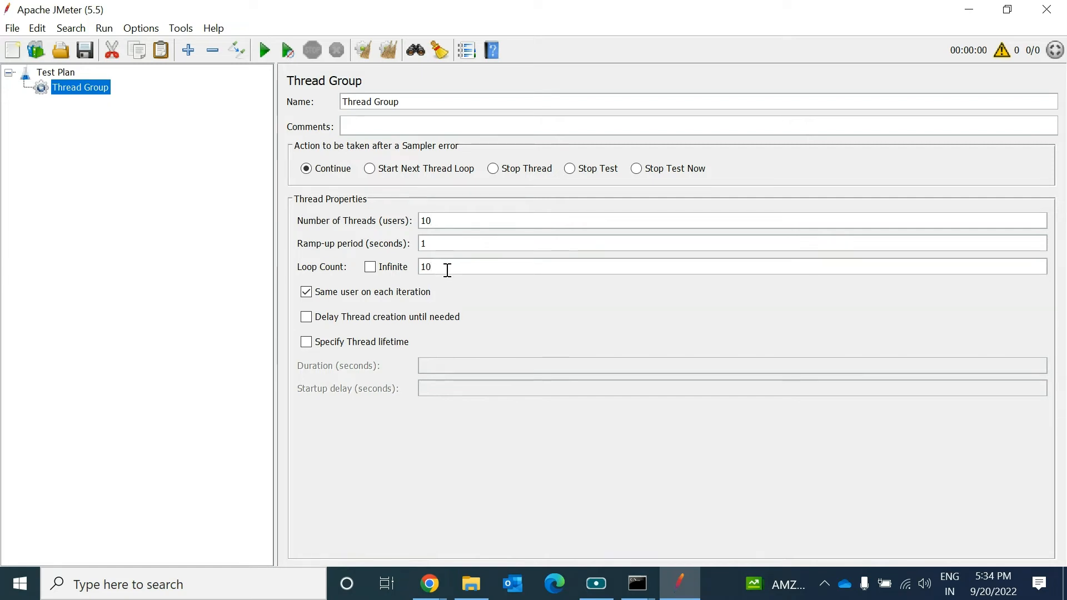
{"action": "left_click", "coordinate": [439, 218]}
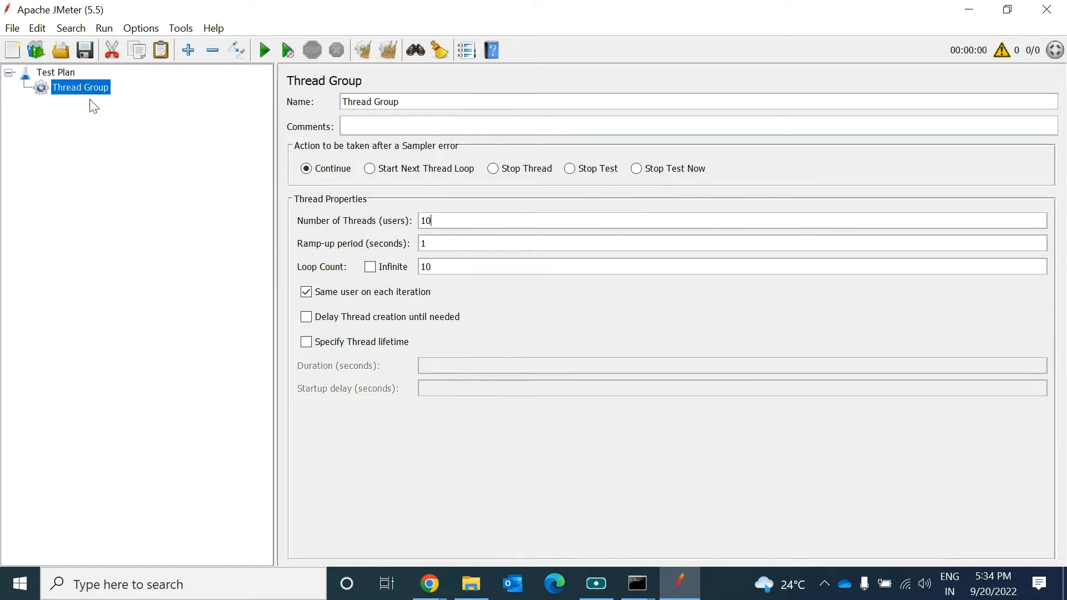
Add an HTTP Request sampler to the Thread Group.
{"action": "right_click", "coordinate": [76, 85]}
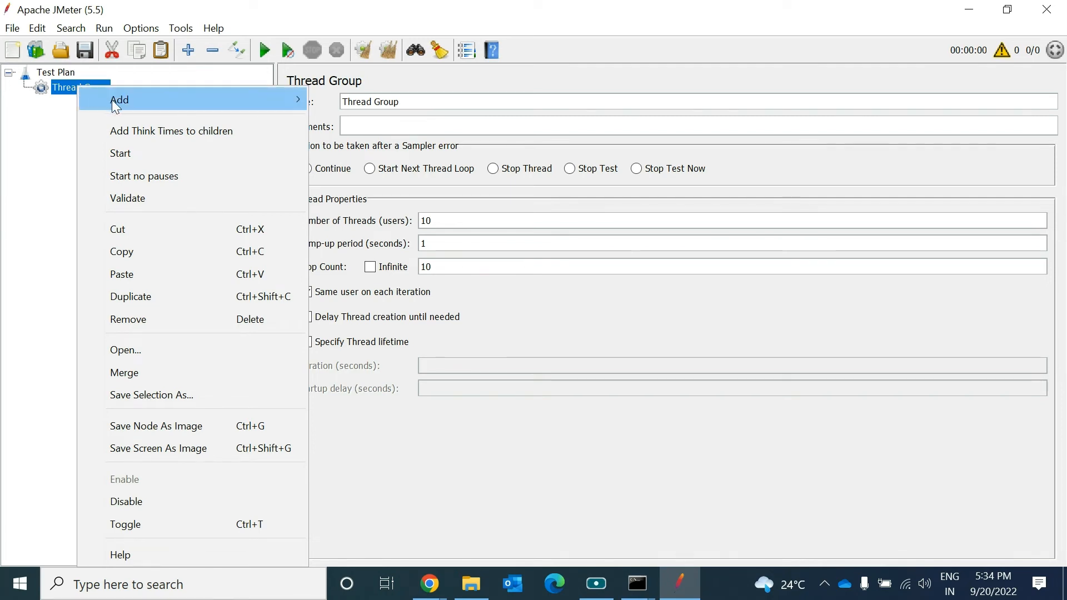
{"action": "mouse_move", "coordinate": [115, 99]}
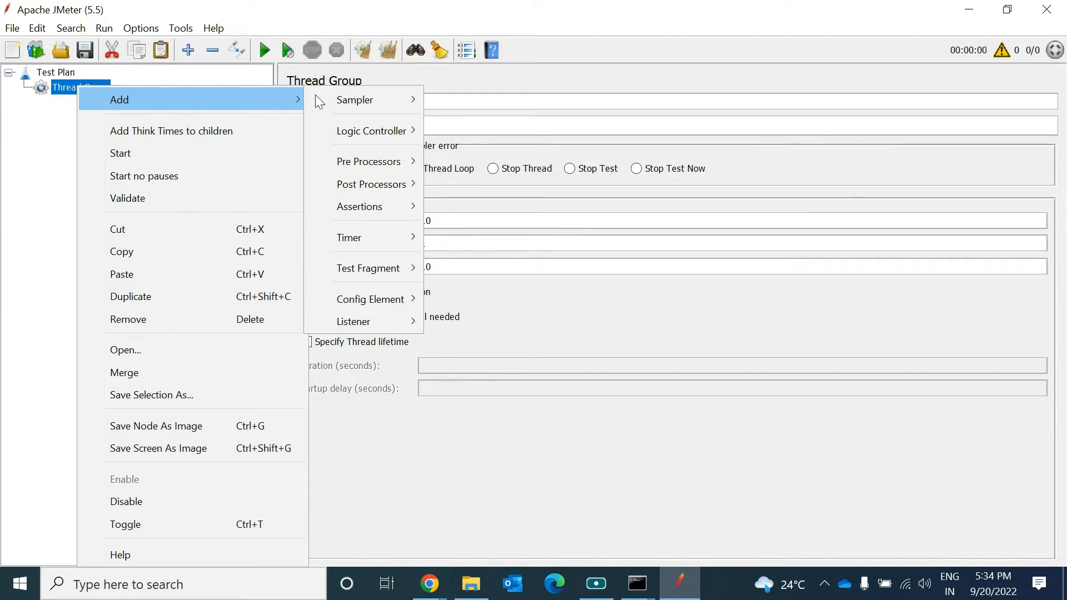
{"action": "mouse_move", "coordinate": [334, 97]}
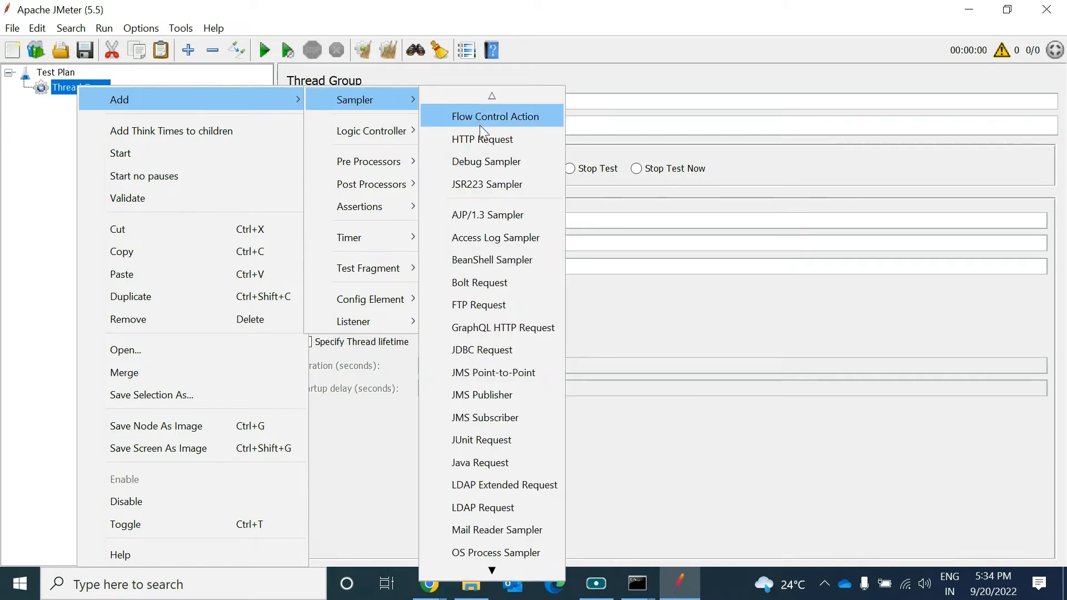
{"action": "left_click", "coordinate": [486, 139]}
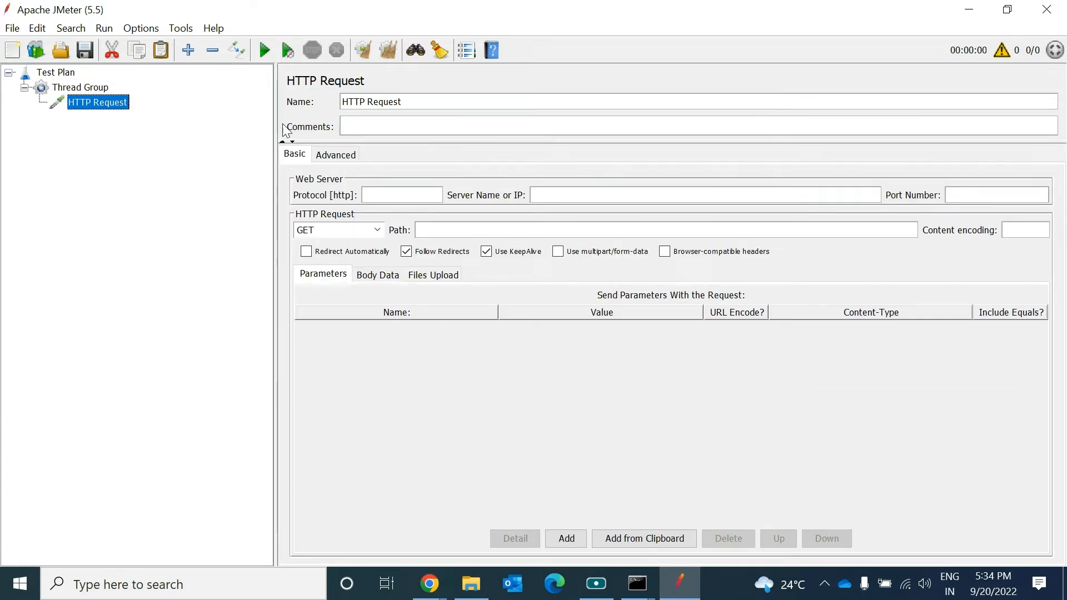
{"action": "left_click", "coordinate": [409, 102]}
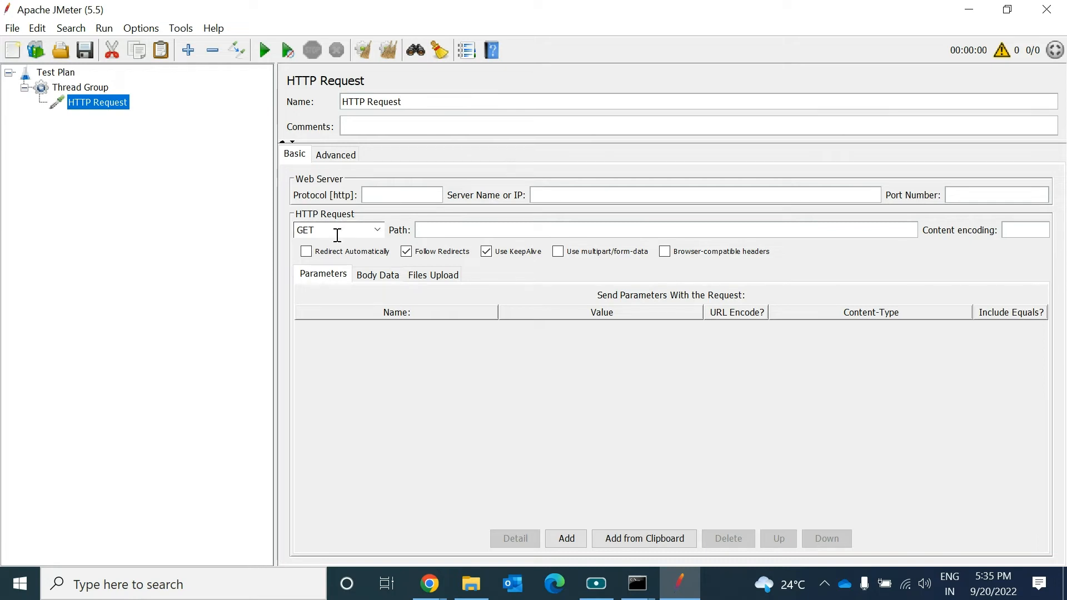
{"action": "left_click", "coordinate": [378, 231]}
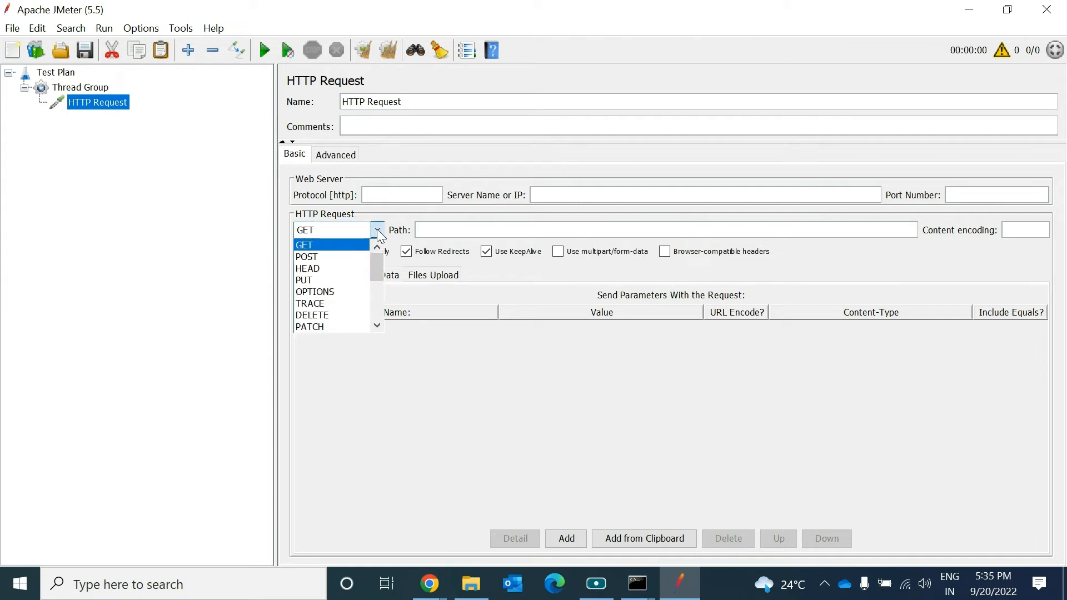
{"action": "left_click", "coordinate": [416, 399]}
{"action": "left_click", "coordinate": [494, 227]}
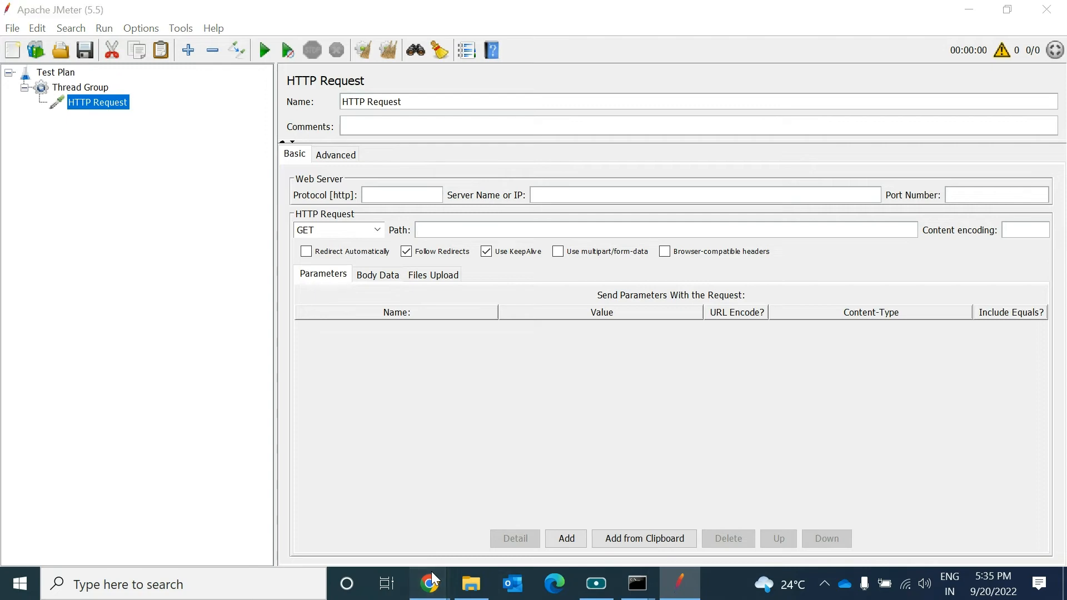
Switch to Chrome and copy the link address of the CoinDesk sample API URL from the apipheny free API list.
{"action": "mouse_move", "coordinate": [432, 571]}
{"action": "left_click", "coordinate": [326, 483]}
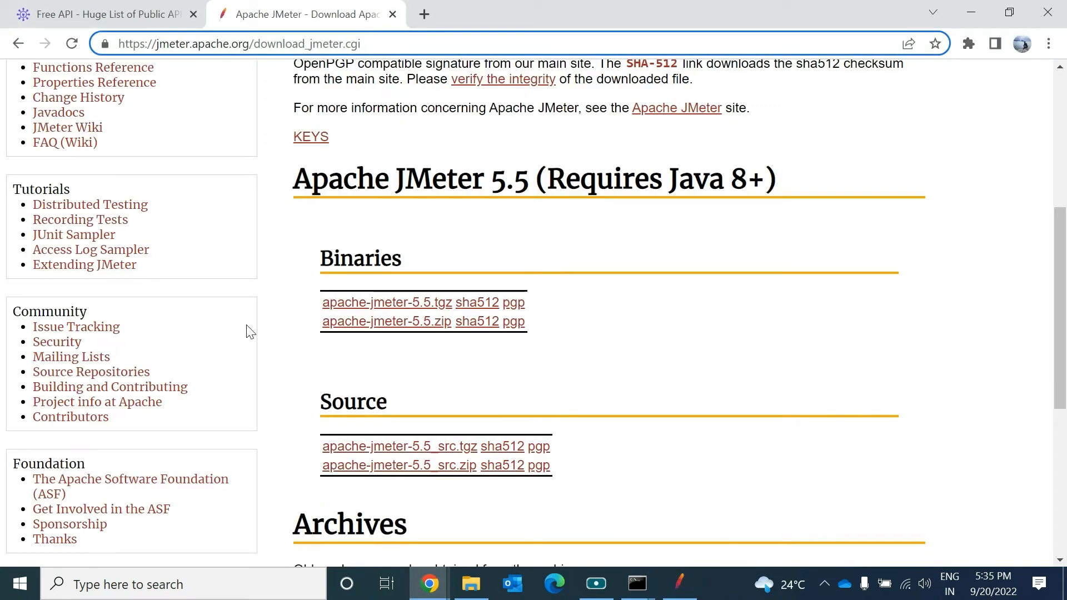
{"action": "left_click", "coordinate": [45, 8]}
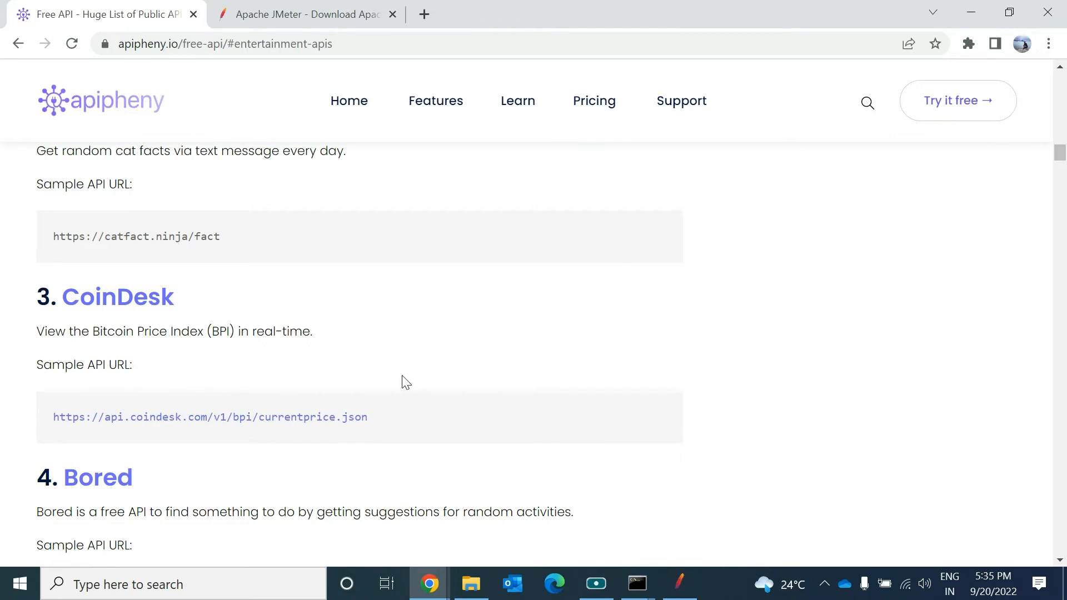
{"action": "right_click", "coordinate": [243, 423]}
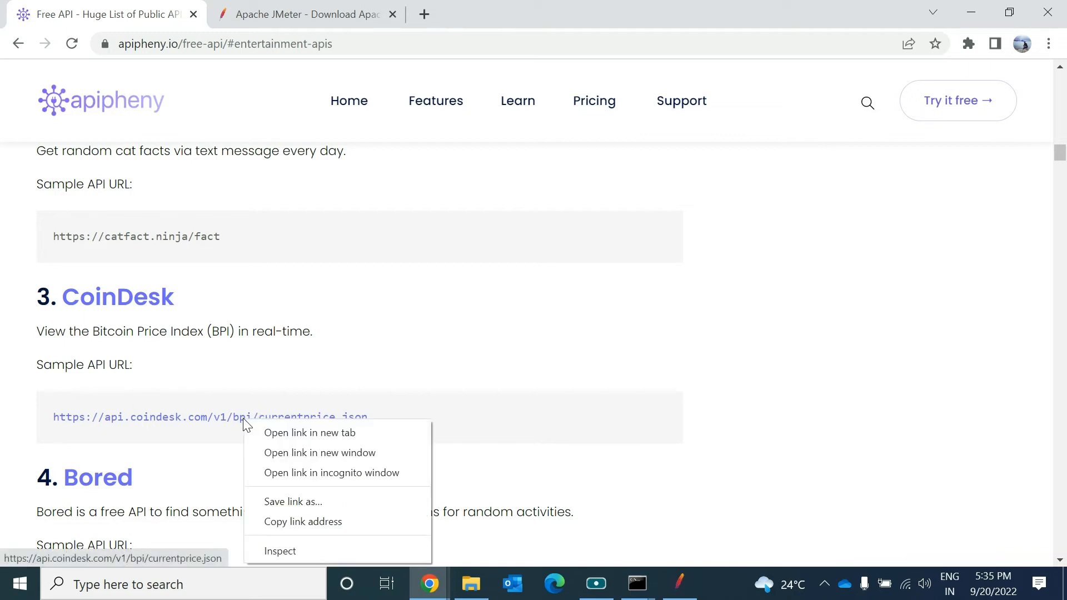
{"action": "left_click", "coordinate": [300, 522]}
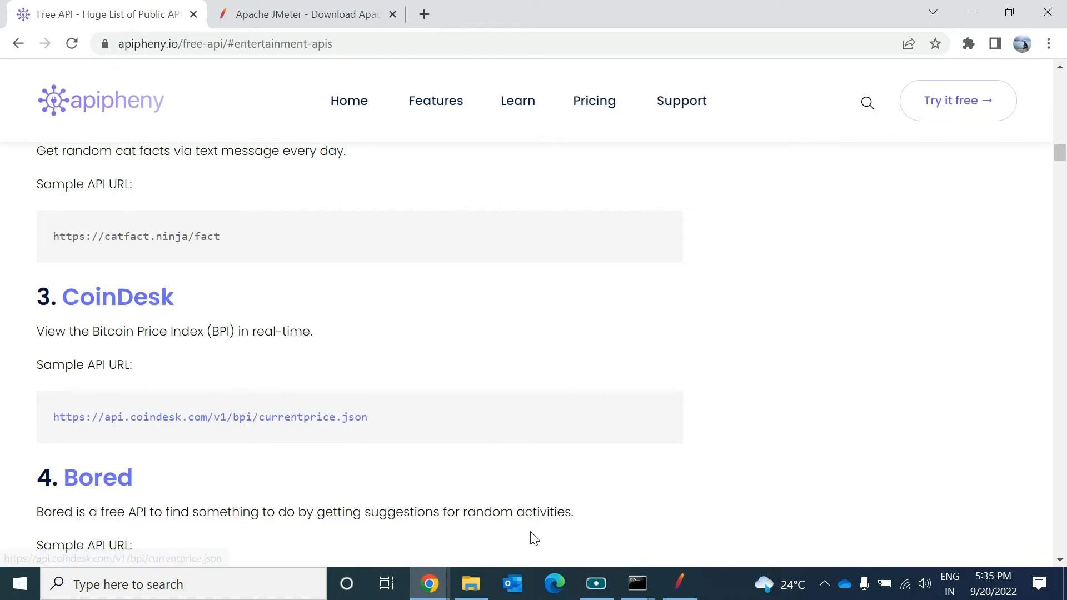
{"action": "left_click", "coordinate": [678, 584]}
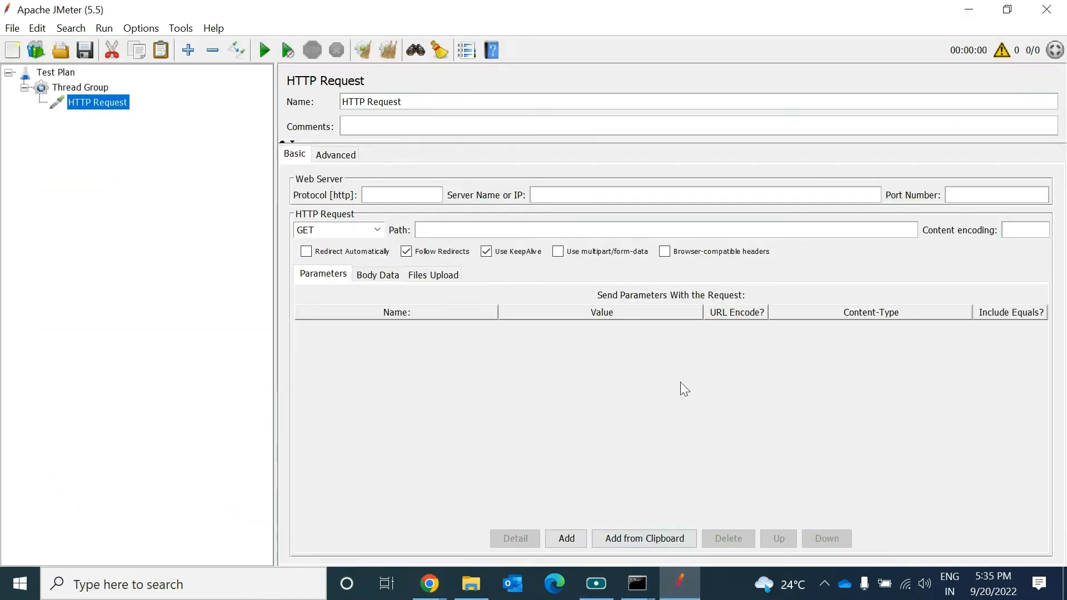
{"action": "left_click", "coordinate": [459, 231]}
{"action": "key", "text": "ctrl+v"}
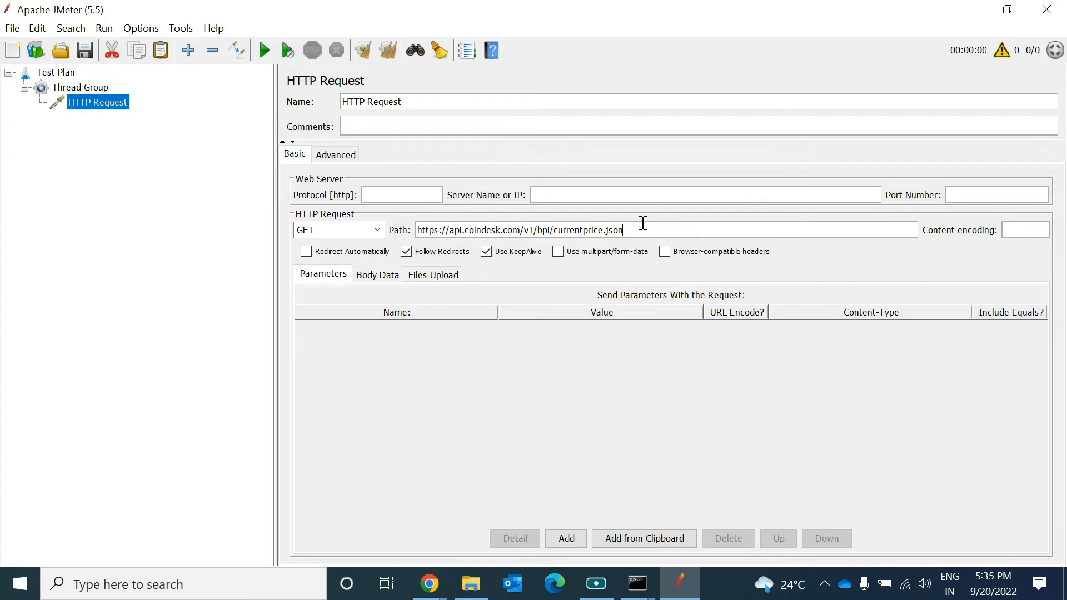
{"action": "left_click_drag", "start_coordinate": [627, 230], "coordinate": [415, 231]}
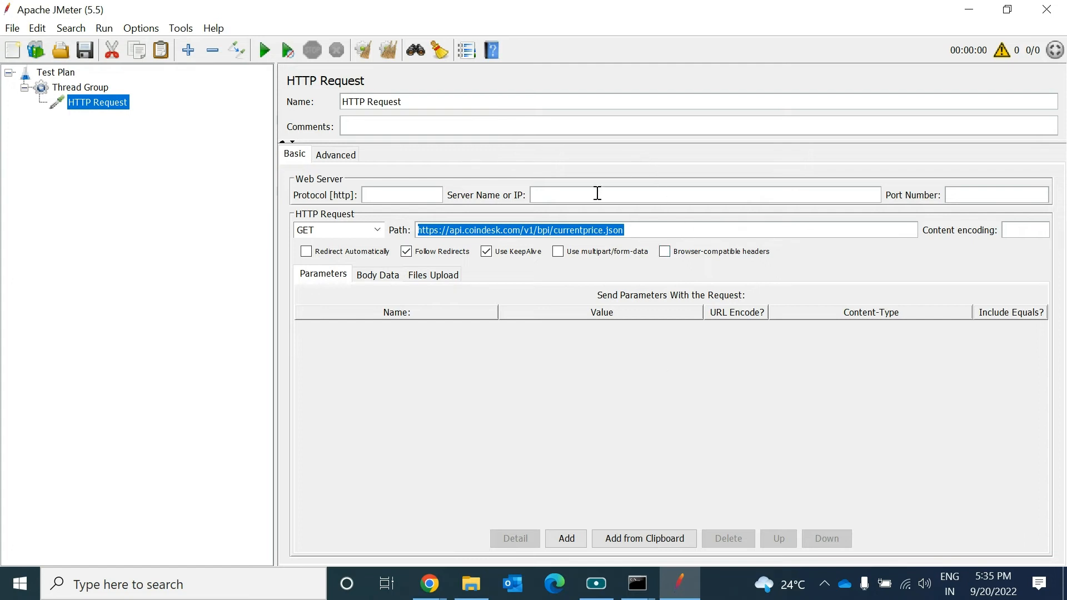
{"action": "left_click", "coordinate": [657, 231]}
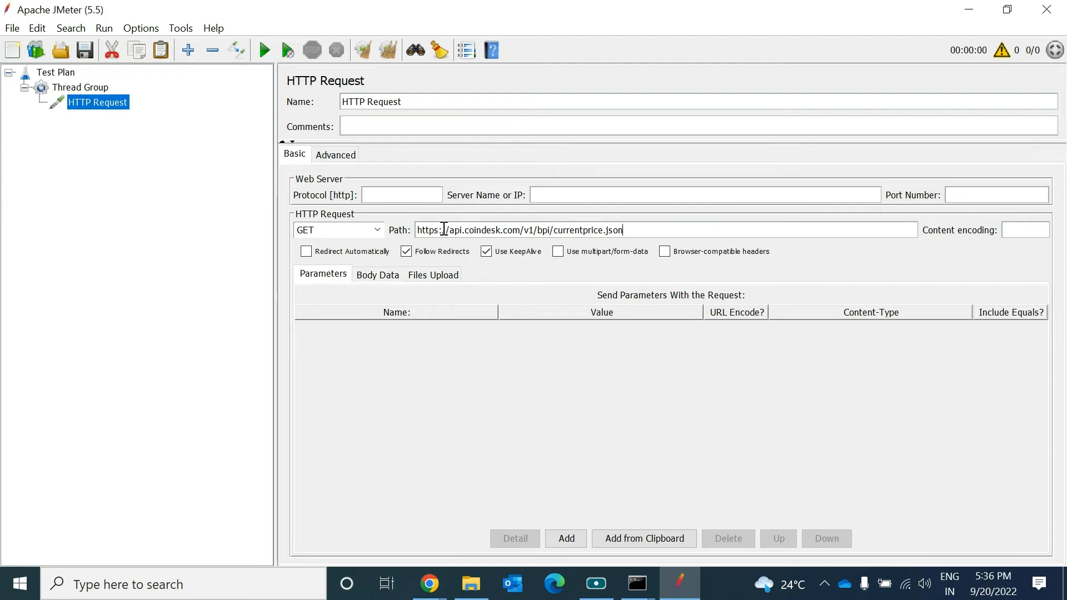
Move https from the start of the request path into the web server protocol.
{"action": "left_click_drag", "start_coordinate": [438, 230], "coordinate": [405, 235]}
{"action": "key", "text": "ctrl+c"}
{"action": "key", "text": "BackSpace"}
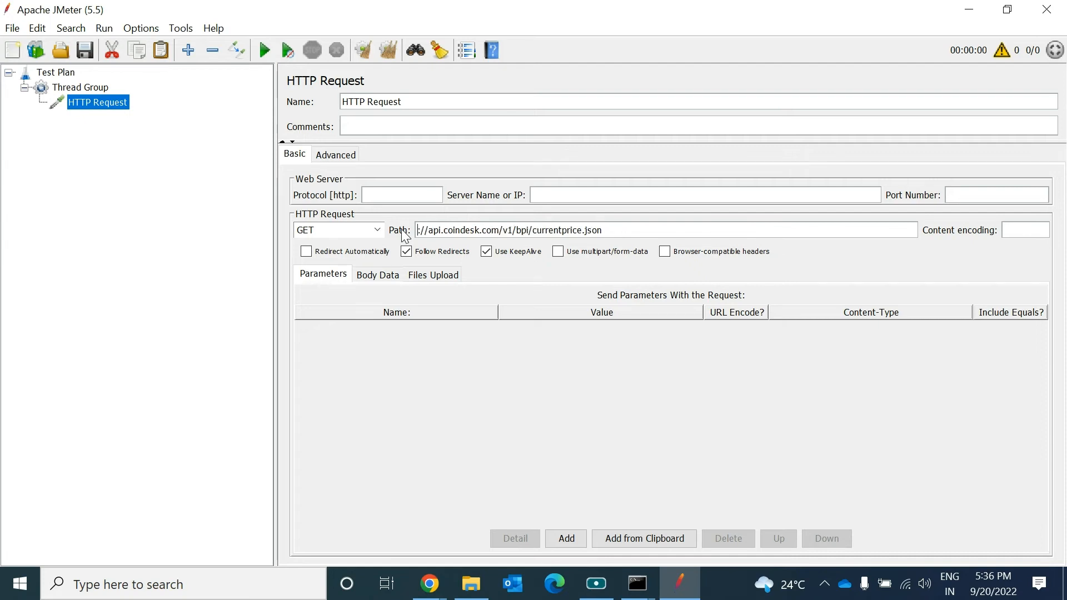
{"action": "left_click", "coordinate": [415, 198]}
{"action": "key", "text": "ctrl+v"}
Move api.coindesk.com out of the request path into the web server's name or IP.
{"action": "left_click_drag", "start_coordinate": [430, 231], "coordinate": [498, 230]}
{"action": "key", "text": "ctrl+x"}
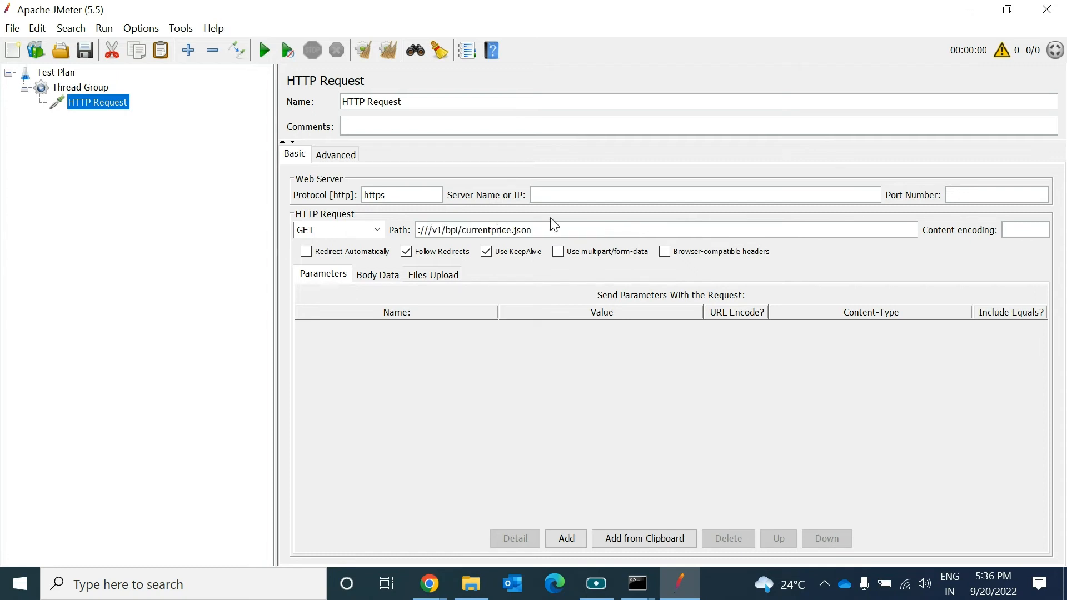
{"action": "left_click", "coordinate": [585, 194]}
{"action": "key", "text": "ctrl+v"}
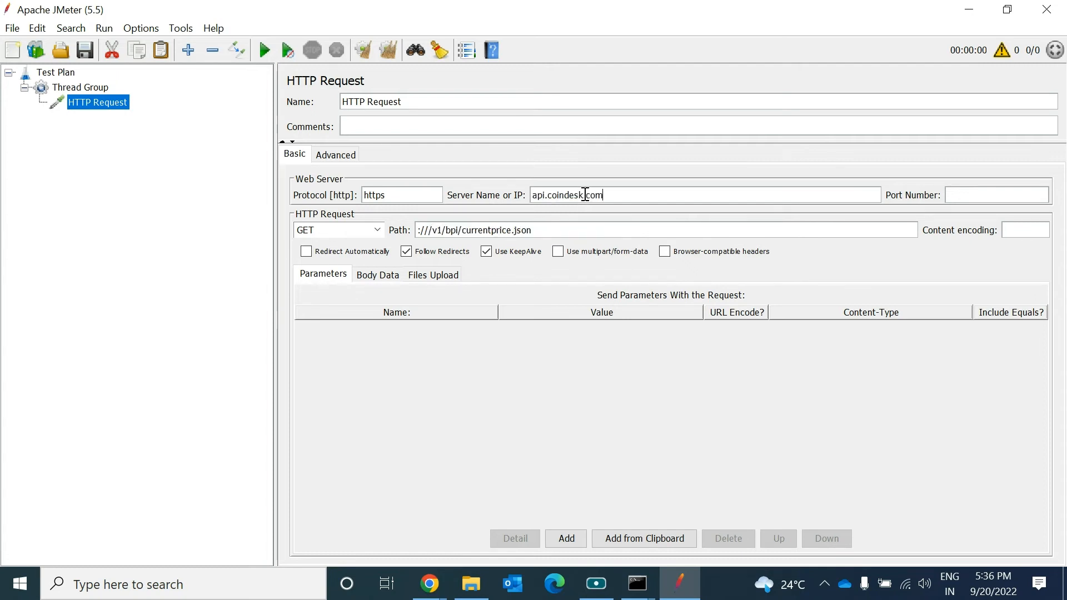
Delete the leftover colon and slashes at the start of the request path, leaving v1/bpi/currentprice.json.
{"action": "left_click", "coordinate": [434, 230]}
{"action": "key", "text": "BackSpace"}
{"action": "key", "text": "BackSpace"}
{"action": "key", "text": "BackSpace"}
{"action": "key", "text": "BackSpace"}
{"action": "key", "text": "BackSpace"}
{"action": "key", "text": "BackSpace"}
{"action": "key", "text": "BackSpace"}
{"action": "key", "text": "BackSpace"}
{"action": "key", "text": "BackSpace"}
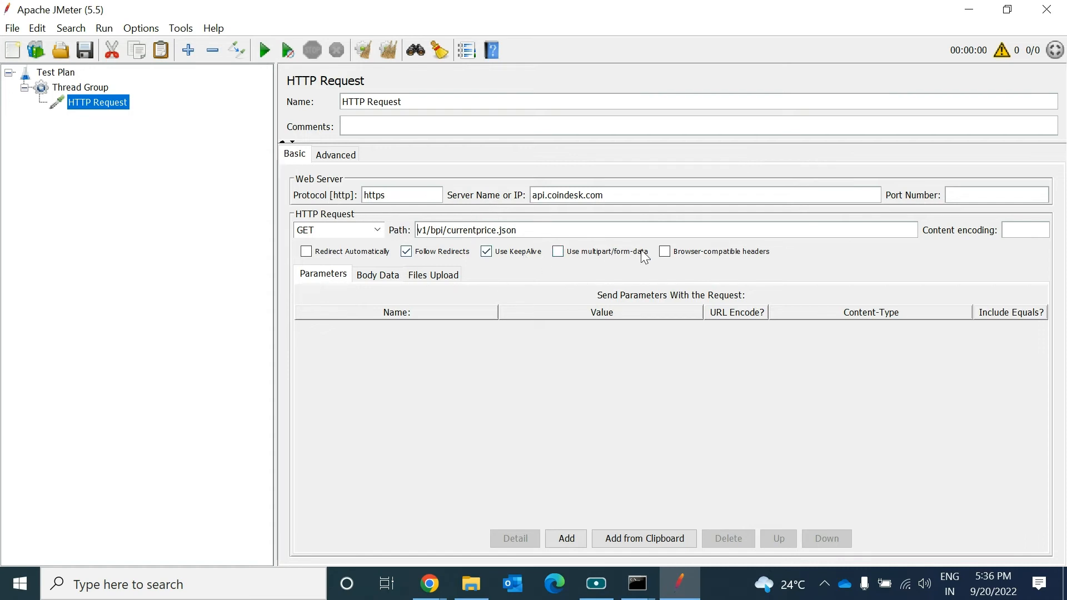
Add a View Results Tree listener to the HTTP Request.
{"action": "right_click", "coordinate": [97, 106]}
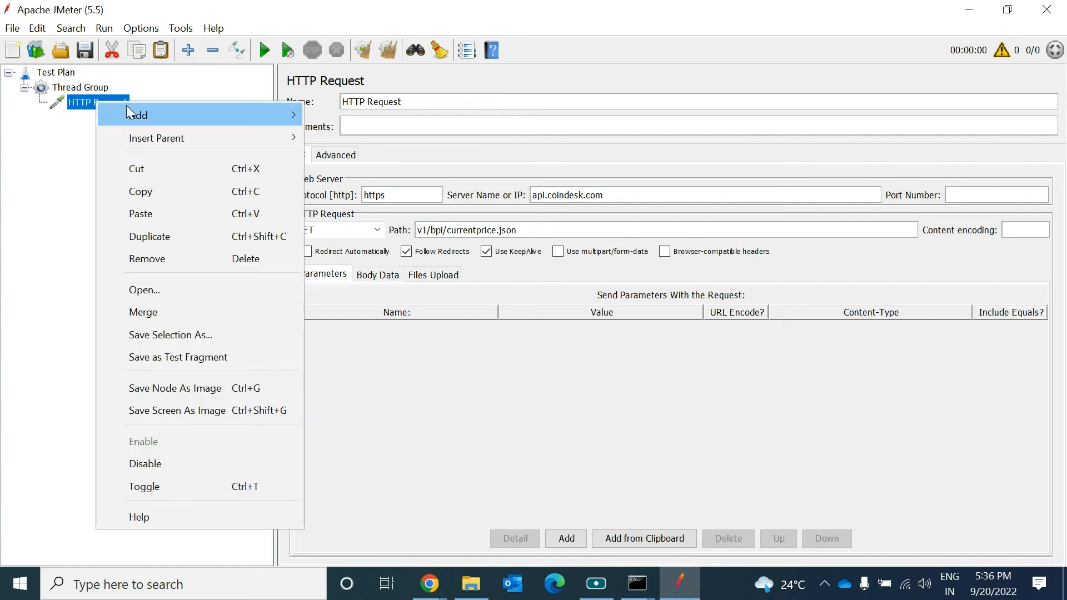
{"action": "mouse_move", "coordinate": [195, 111]}
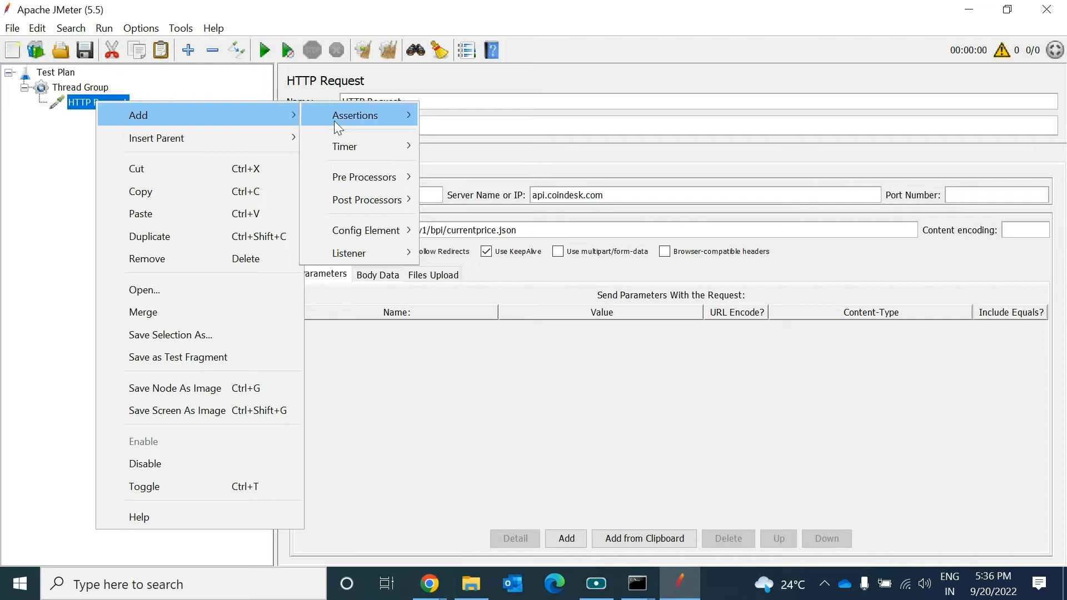
{"action": "mouse_move", "coordinate": [371, 252]}
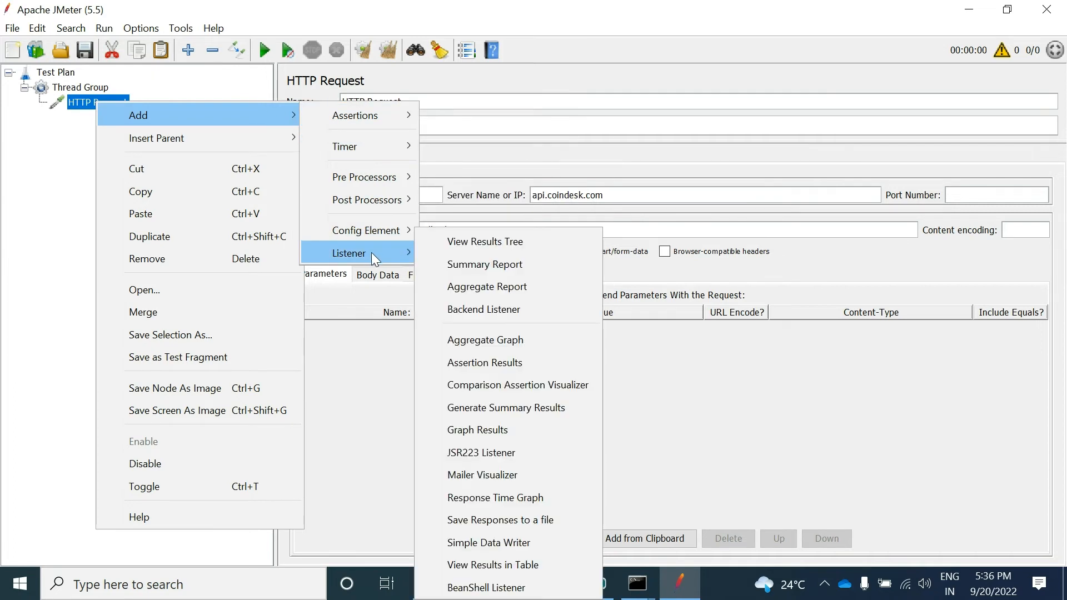
{"action": "left_click", "coordinate": [482, 242]}
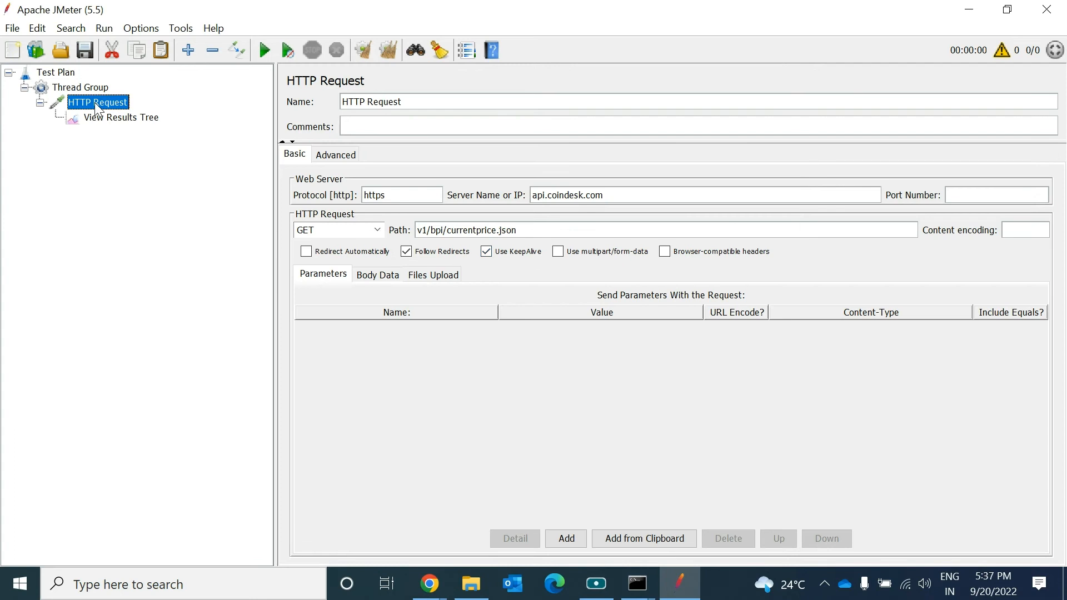
Review the Test Plan with its available element types, the Thread Group, the HTTP Request and the View Results Tree before running.
{"action": "left_click", "coordinate": [78, 93]}
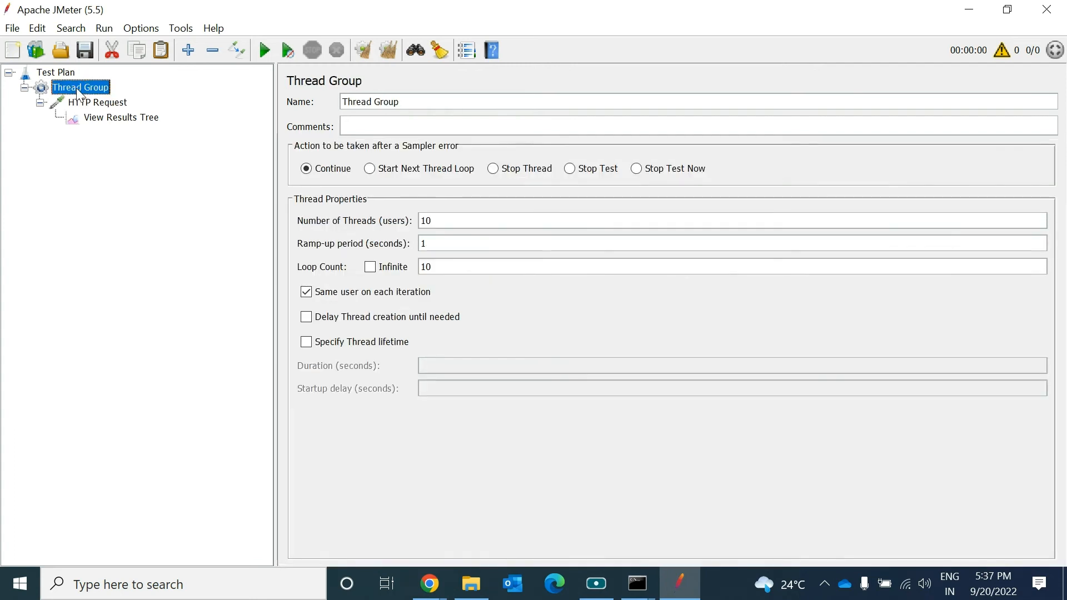
{"action": "left_click", "coordinate": [28, 73]}
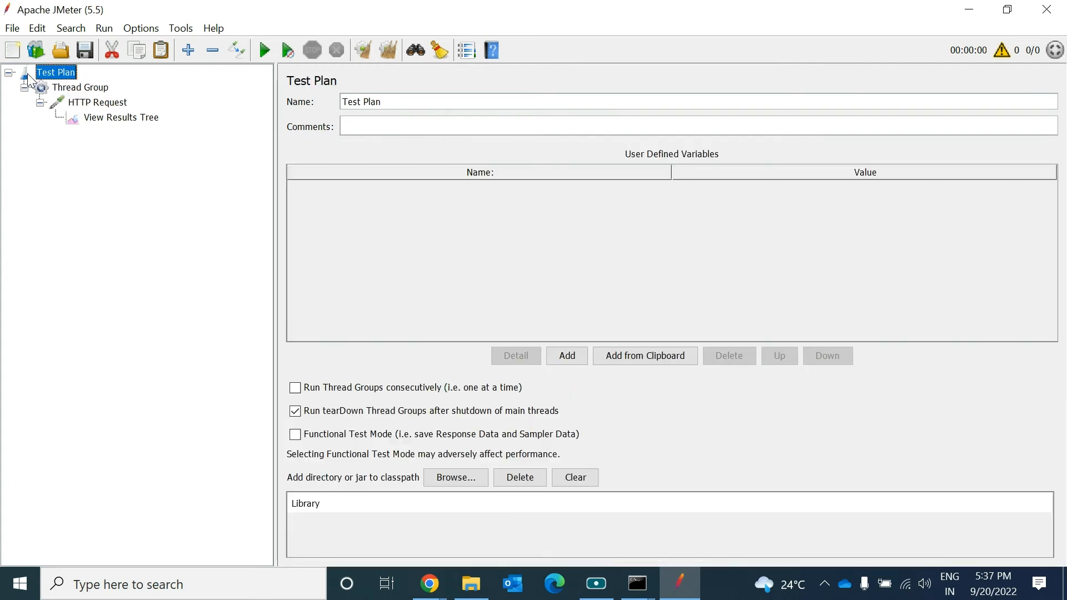
{"action": "right_click", "coordinate": [57, 74]}
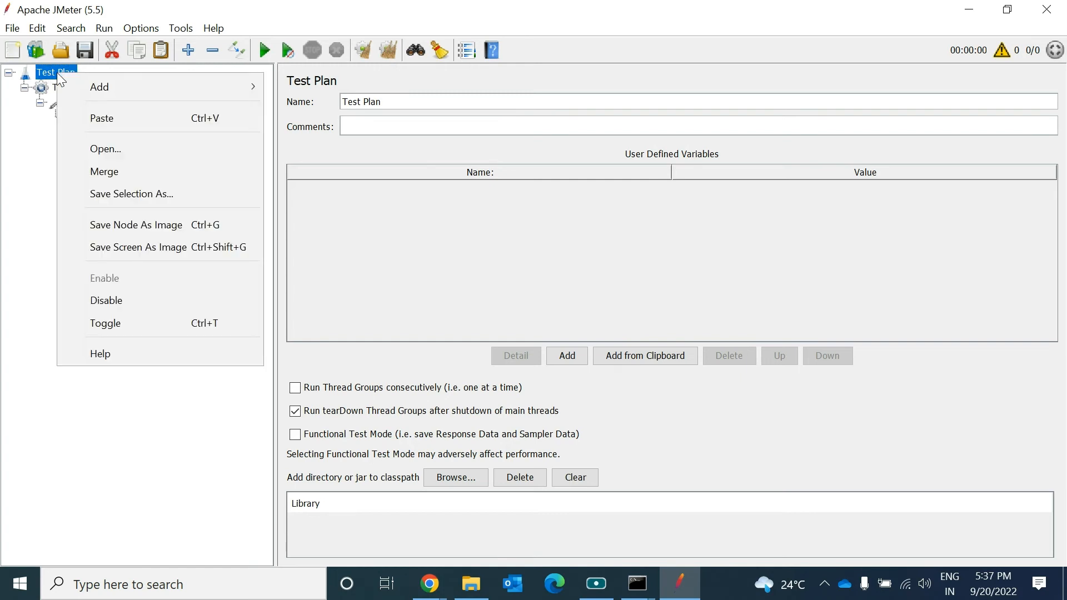
{"action": "mouse_move", "coordinate": [137, 88]}
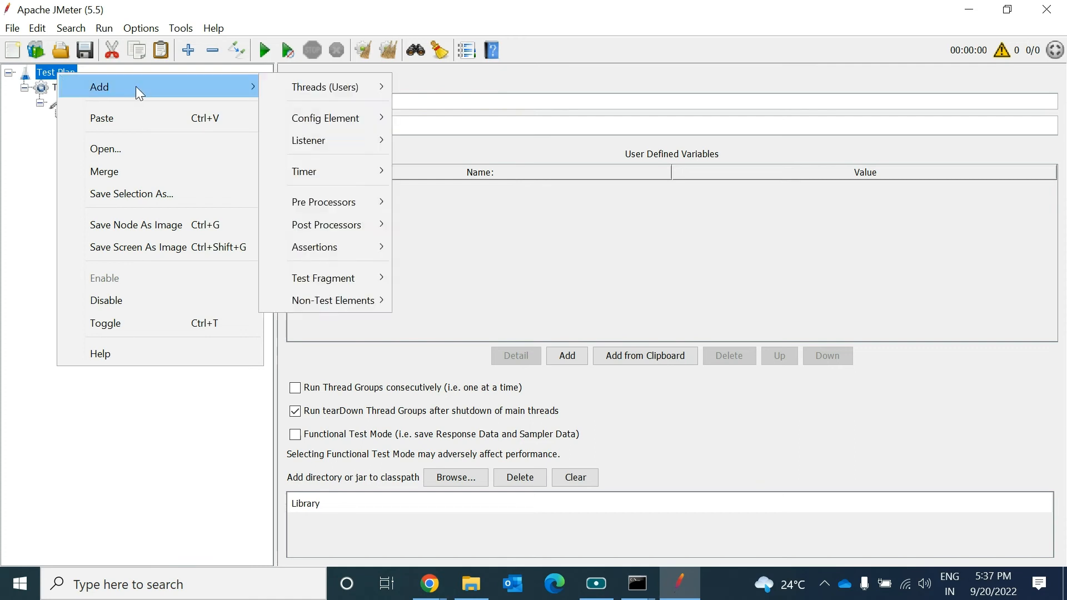
{"action": "left_click", "coordinate": [6, 138]}
{"action": "left_click", "coordinate": [93, 93]}
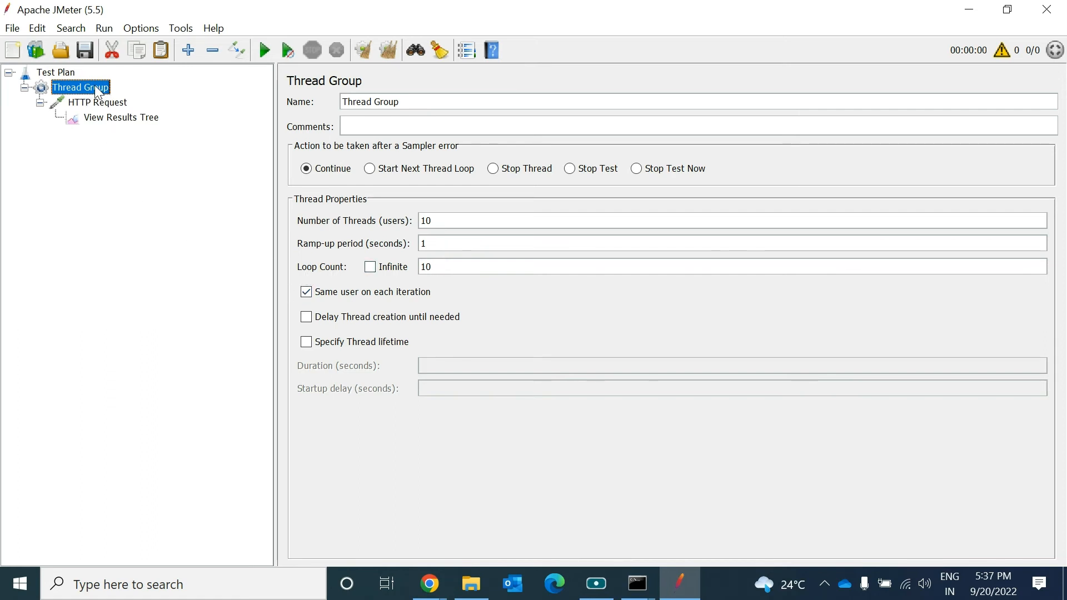
{"action": "left_click", "coordinate": [97, 105]}
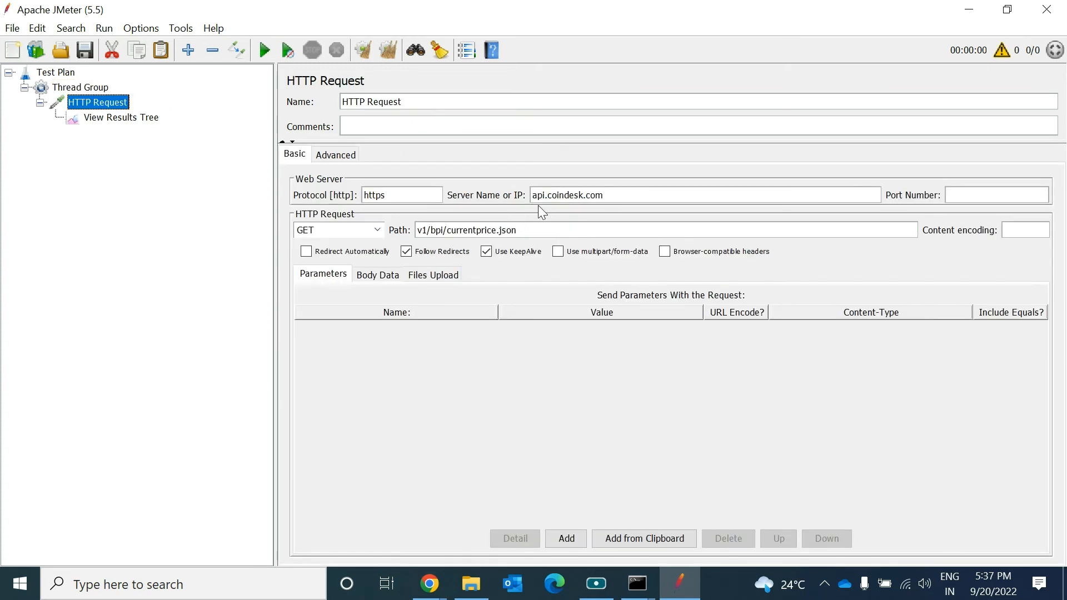
{"action": "left_click", "coordinate": [124, 122]}
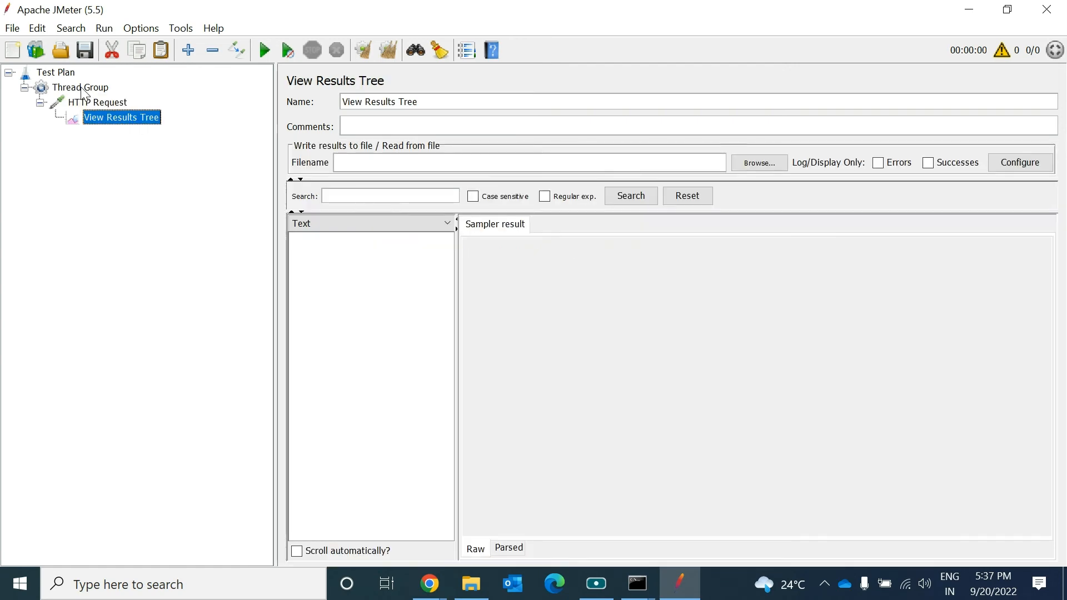
{"action": "left_click", "coordinate": [82, 87]}
{"action": "left_click", "coordinate": [115, 104]}
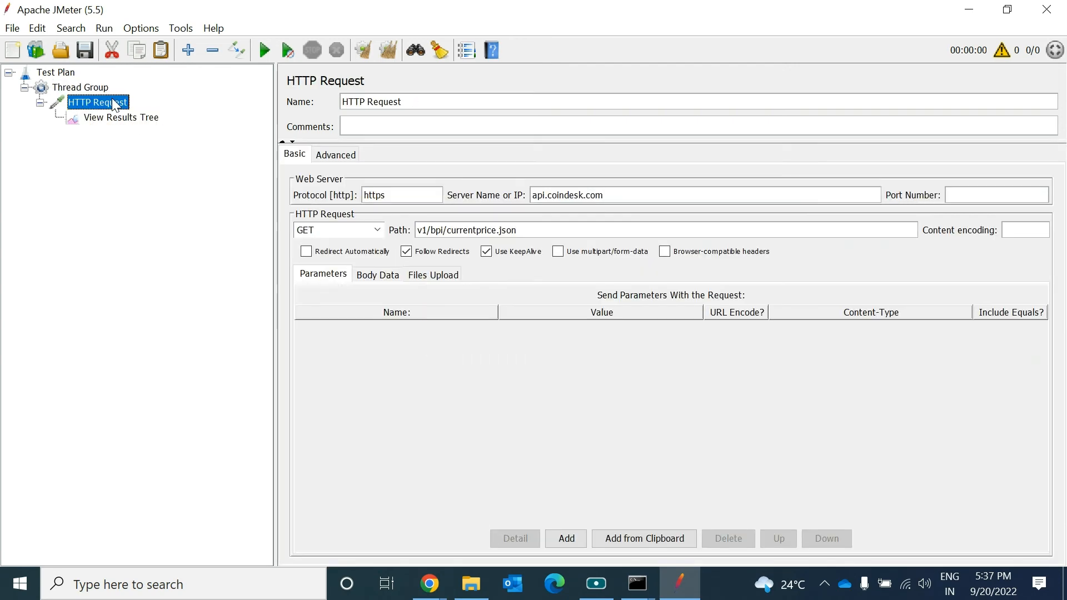
{"action": "left_click", "coordinate": [88, 91]}
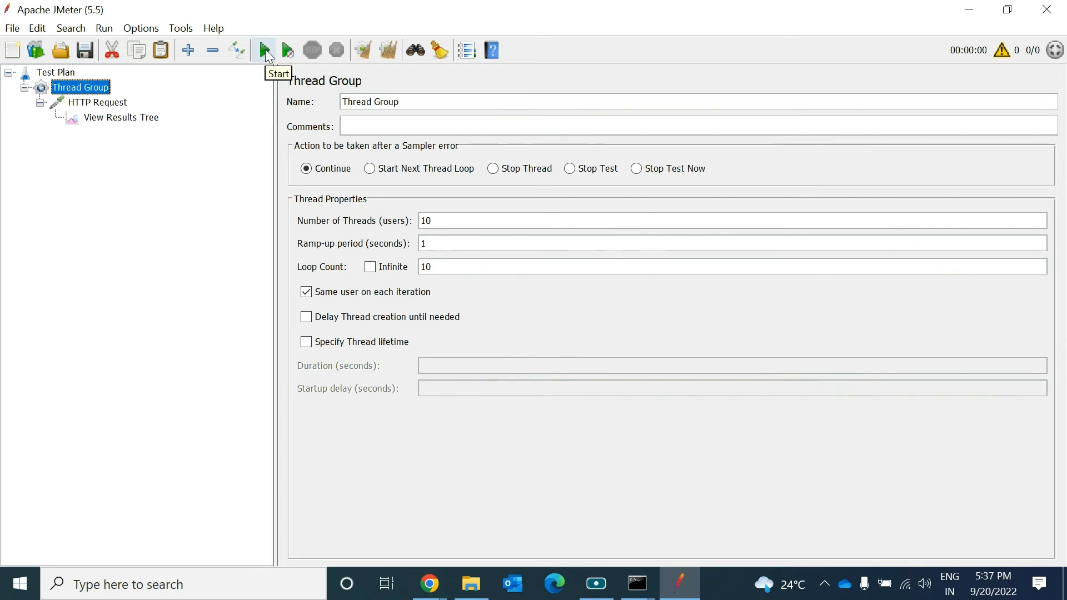
Run the test, saving the test plan first as TestSample.jmx in the bin folder.
{"action": "left_click", "coordinate": [265, 49]}
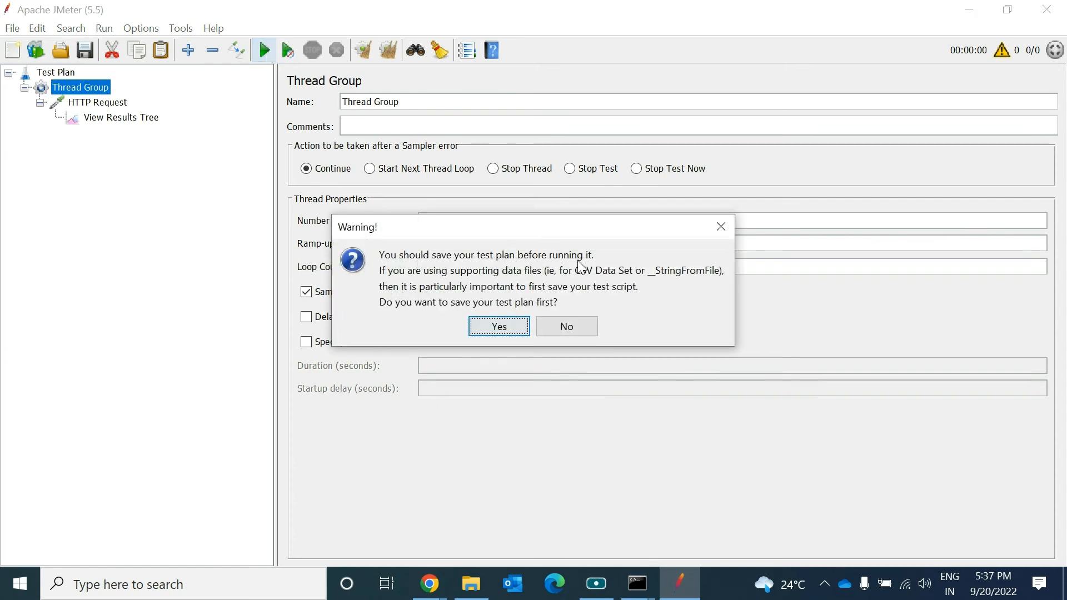
{"action": "left_click", "coordinate": [509, 324]}
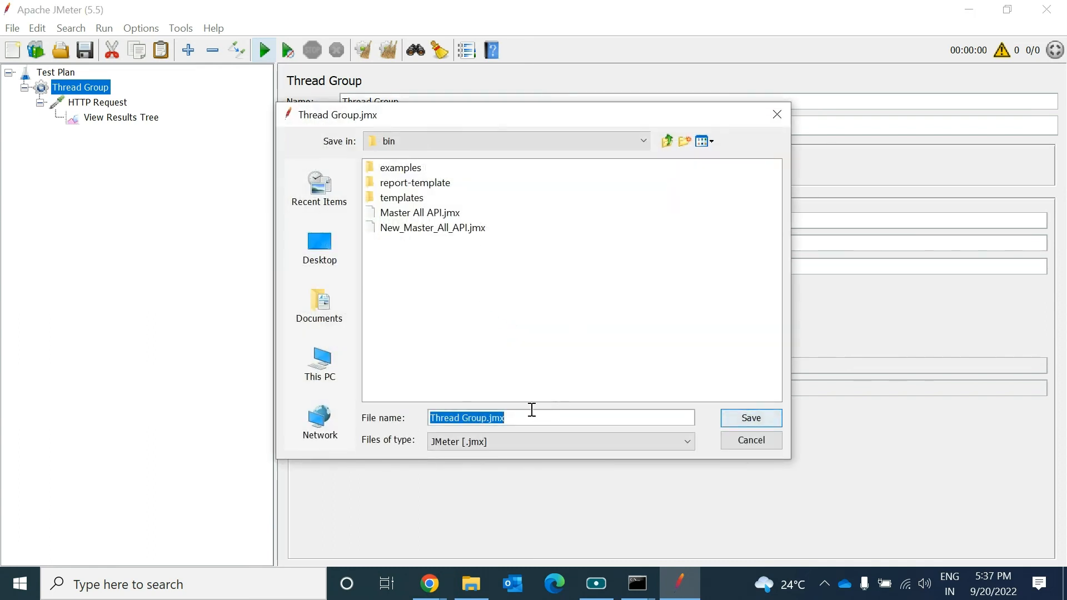
{"action": "left_click", "coordinate": [485, 418]}
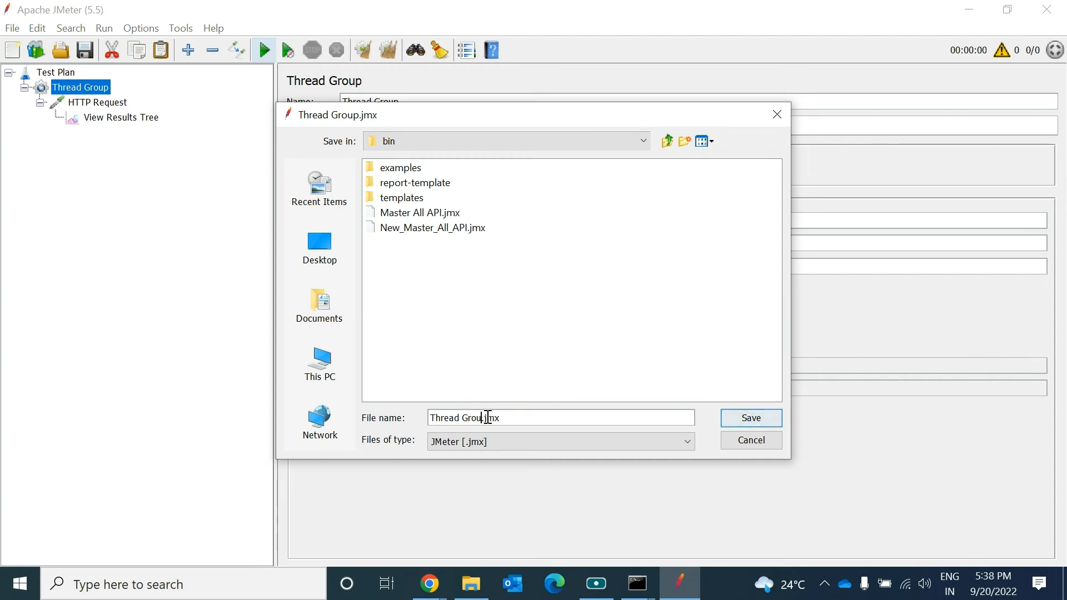
{"action": "key", "text": "BackSpace"}
{"action": "key", "text": "BackSpace"}
{"action": "key", "text": "BackSpace"}
{"action": "key", "text": "BackSpace"}
{"action": "key", "text": "BackSpace"}
{"action": "key", "text": "BackSpace"}
{"action": "key", "text": "BackSpace"}
{"action": "key", "text": "BackSpace"}
{"action": "key", "text": "BackSpace"}
{"action": "key", "text": "BackSpace"}
{"action": "key", "text": "BackSpace"}
{"action": "key", "text": "BackSpace"}
{"action": "type", "text": "TestSample"}
{"action": "left_click", "coordinate": [761, 420]}
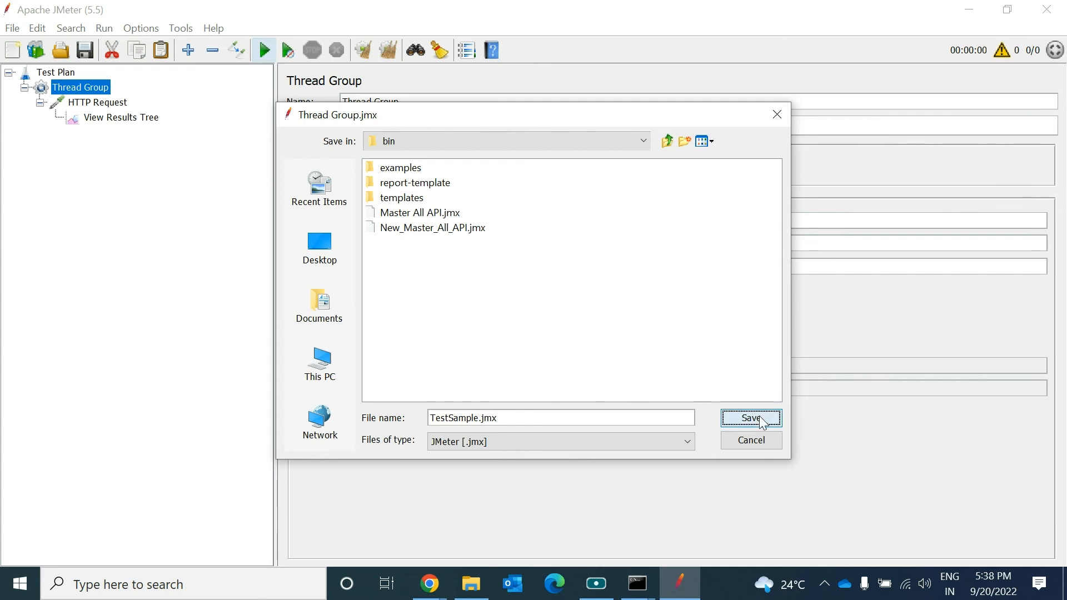
{"action": "key", "text": "ctrl+r"}
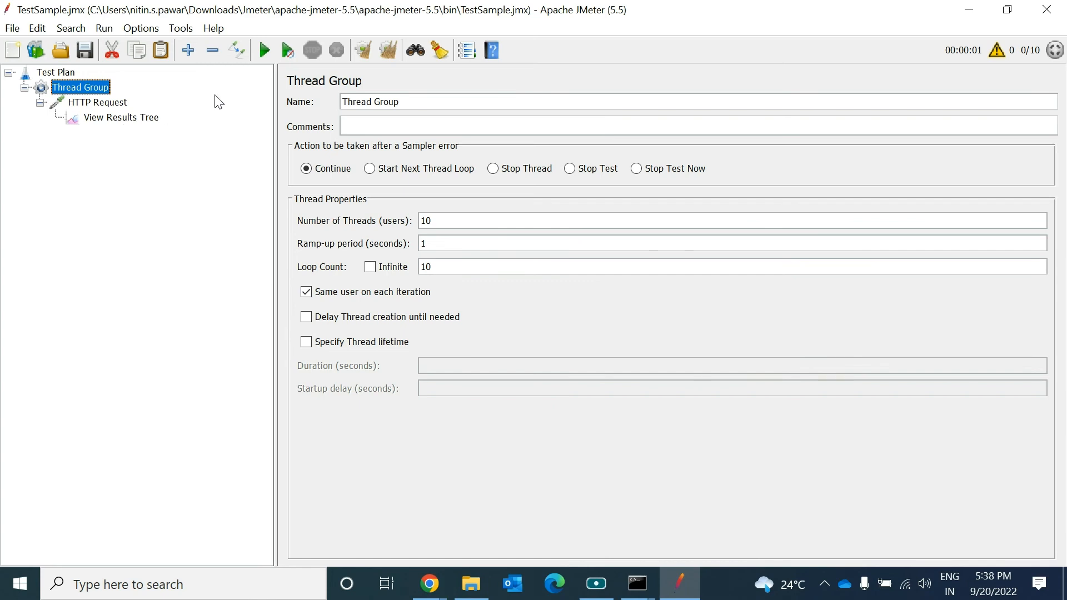
{"action": "left_click", "coordinate": [265, 52]}
Look through the requests listed in the View Results Tree and compare them with the Thread Group's thread and loop counts.
{"action": "left_click", "coordinate": [114, 117]}
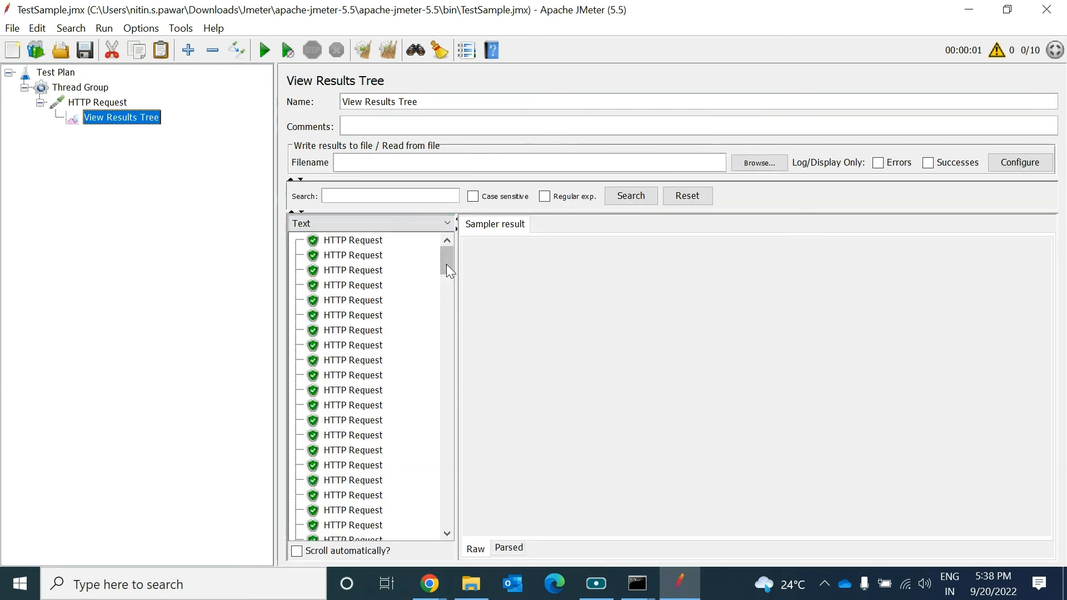
{"action": "mouse_move", "coordinate": [446, 264]}
{"action": "left_mouse_down"}
{"action": "mouse_move", "coordinate": [454, 352]}
{"action": "mouse_move", "coordinate": [434, 514]}
{"action": "mouse_move", "coordinate": [436, 254]}
{"action": "left_mouse_up"}
{"action": "left_click", "coordinate": [82, 89]}
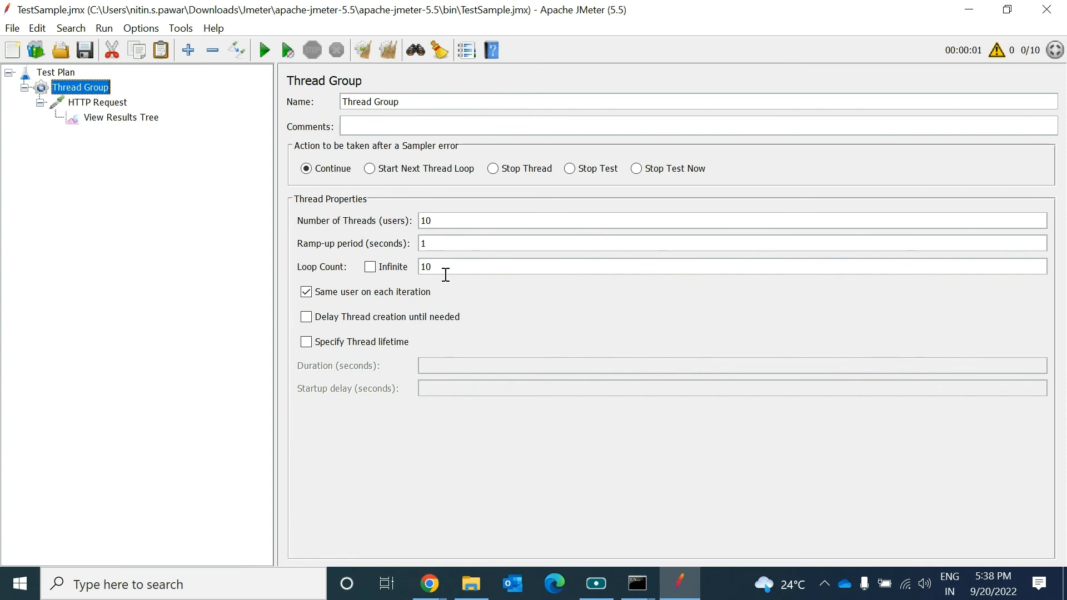
Examine the sampler results of several of the first HTTP requests in the View Results Tree.
{"action": "left_click", "coordinate": [118, 117]}
{"action": "left_click", "coordinate": [375, 241]}
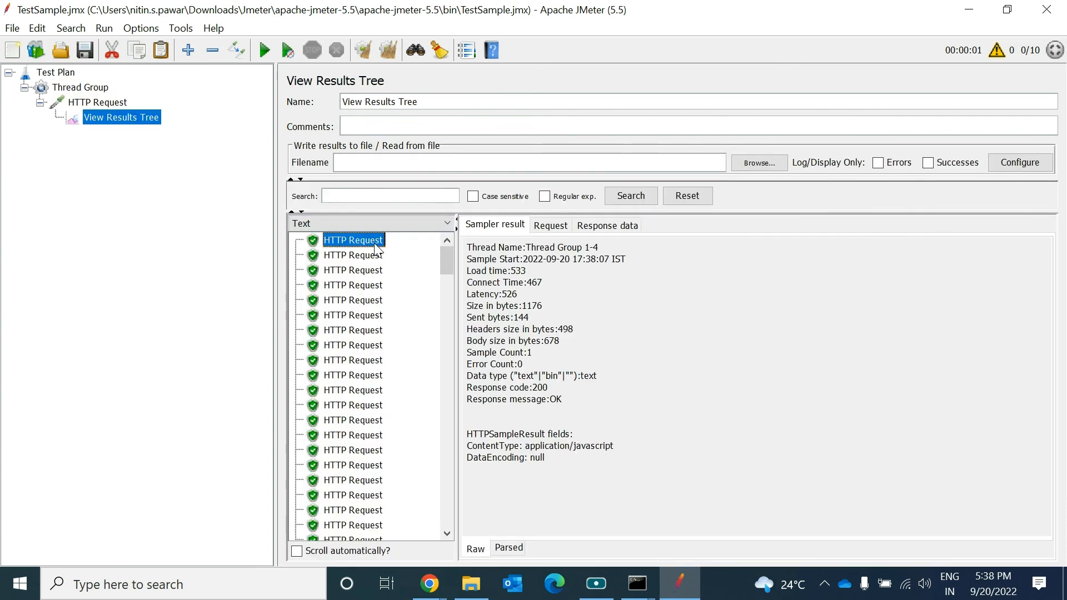
{"action": "left_click", "coordinate": [356, 254]}
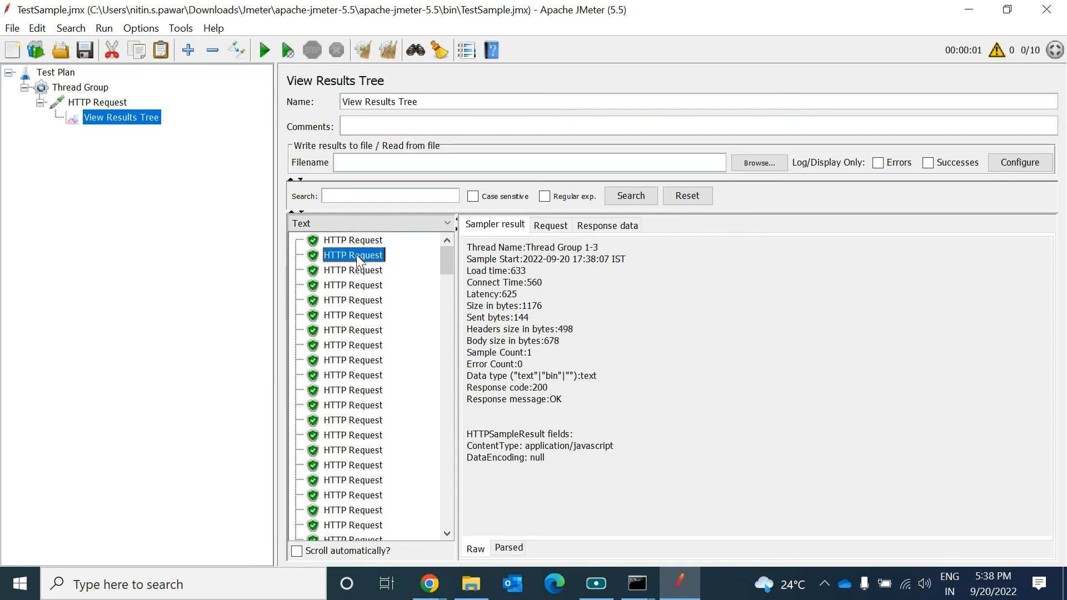
{"action": "left_click", "coordinate": [353, 270]}
{"action": "left_click", "coordinate": [348, 287]}
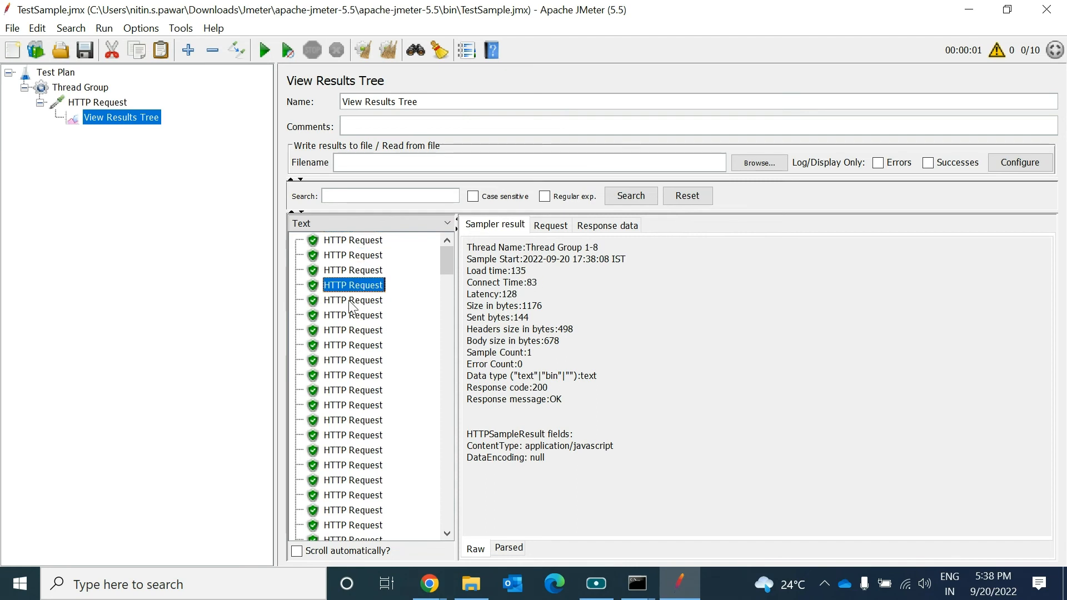
{"action": "left_click", "coordinate": [348, 301]}
{"action": "left_click", "coordinate": [350, 328]}
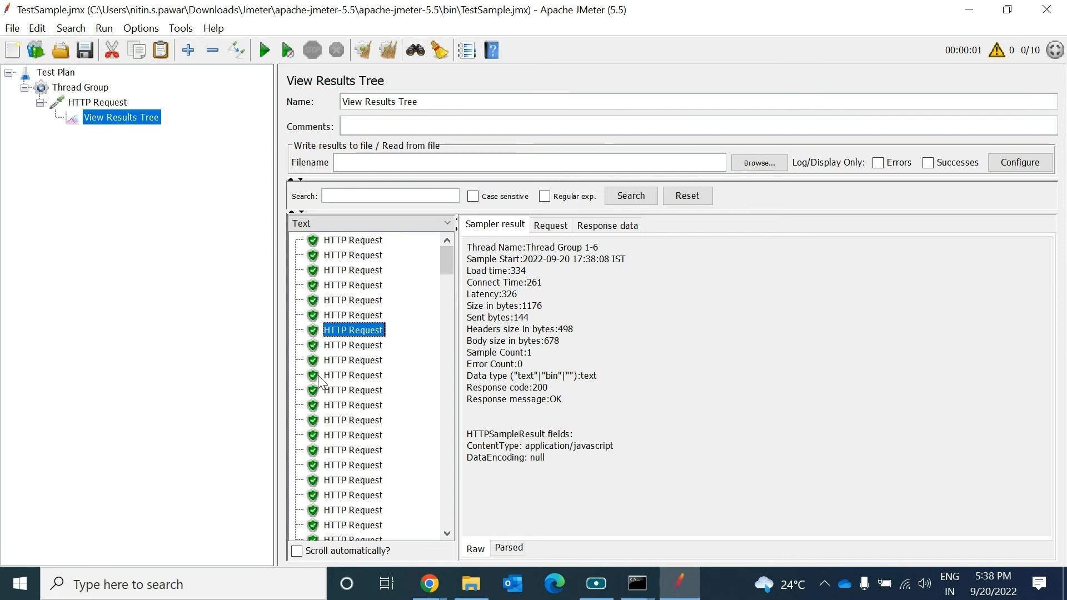
{"action": "mouse_move", "coordinate": [444, 259]}
{"action": "left_mouse_down"}
{"action": "mouse_move", "coordinate": [444, 554]}
{"action": "mouse_move", "coordinate": [435, 251]}
{"action": "left_mouse_up"}
Examine the first HTTP request's sampler result, request body, response body and response headers.
{"action": "left_click", "coordinate": [379, 241]}
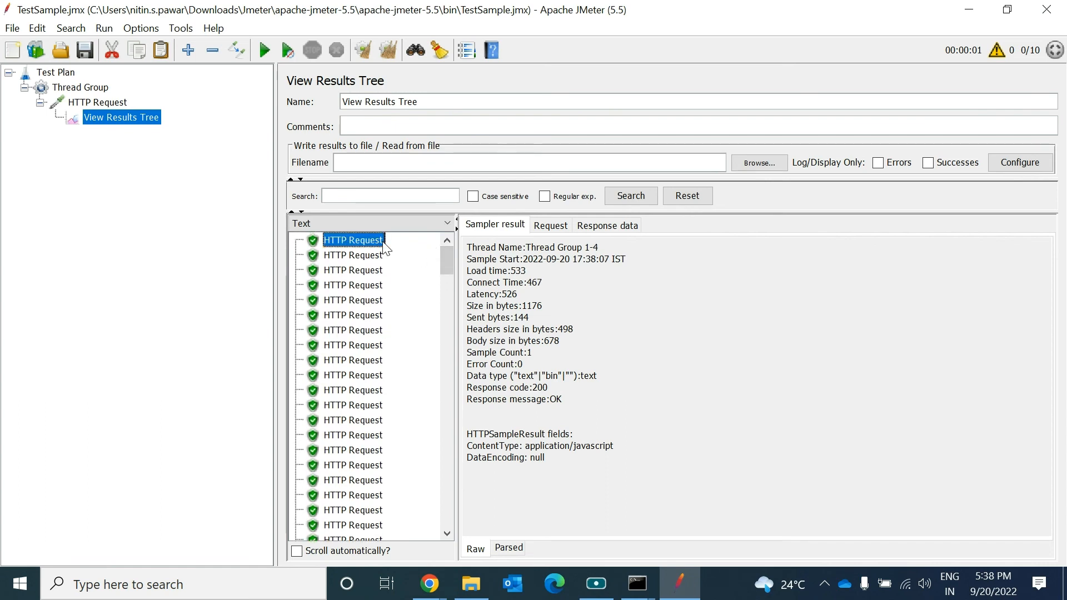
{"action": "left_click", "coordinate": [558, 225]}
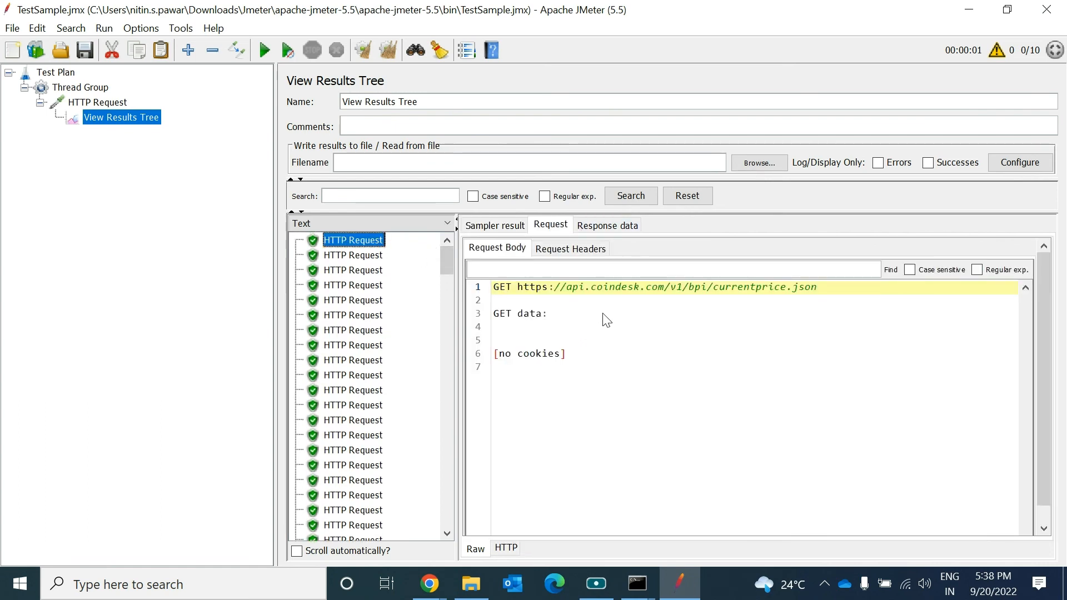
{"action": "left_click", "coordinate": [607, 224]}
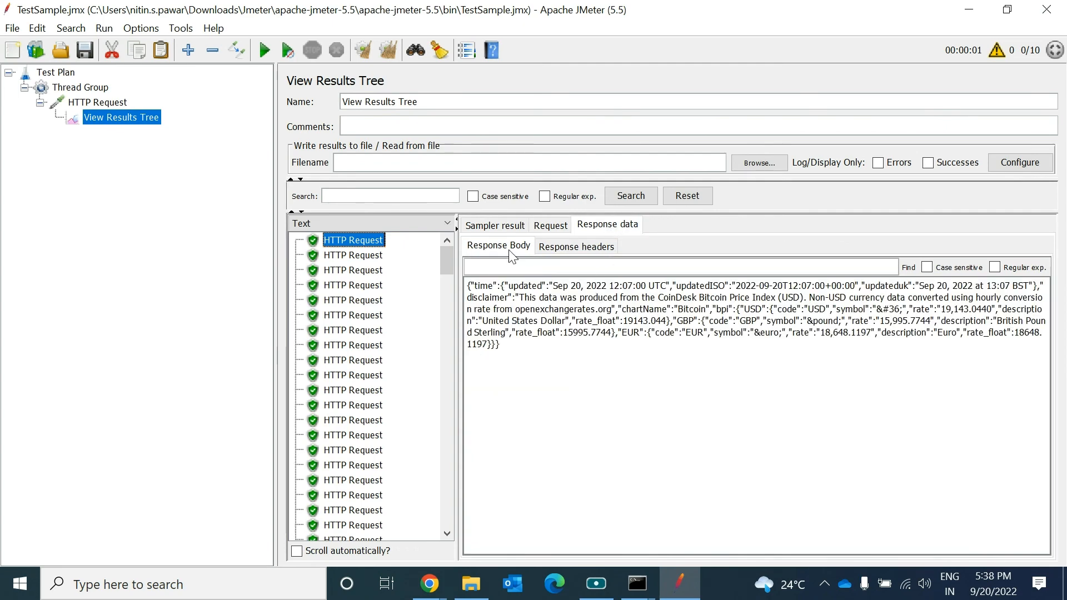
{"action": "left_click", "coordinate": [581, 247]}
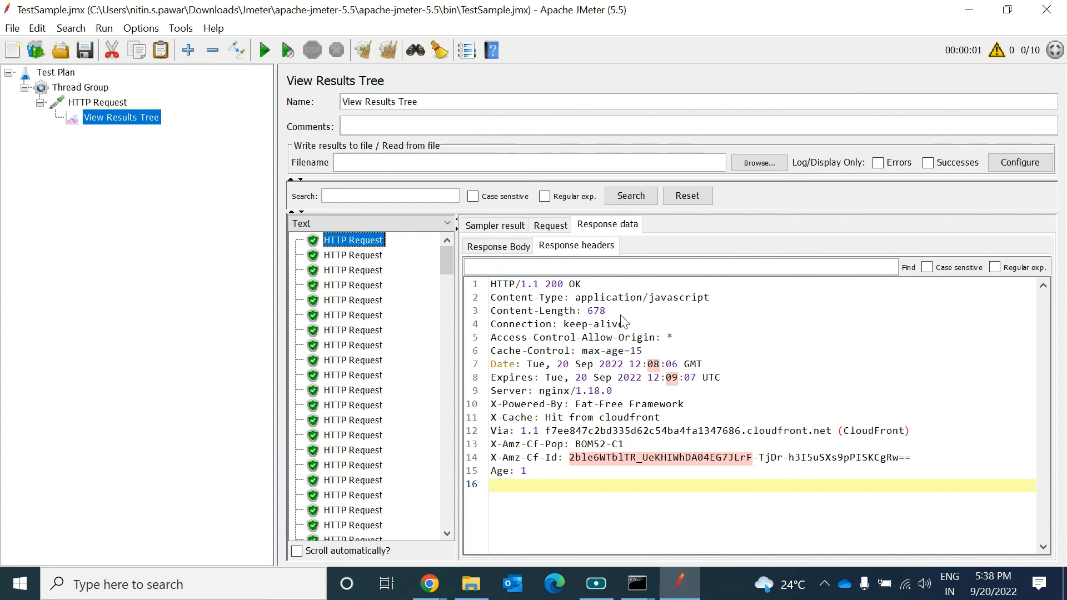
Review the settings of the HTTP Request, Thread Group and Test Plan again after the run.
{"action": "left_click", "coordinate": [114, 180]}
{"action": "left_click", "coordinate": [89, 105]}
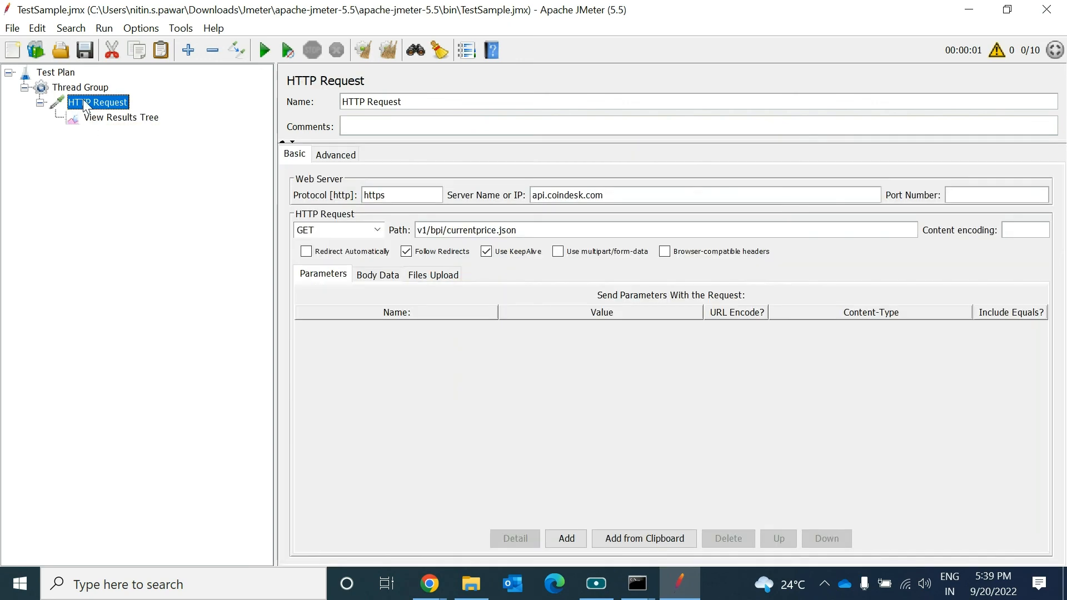
{"action": "left_click", "coordinate": [79, 90]}
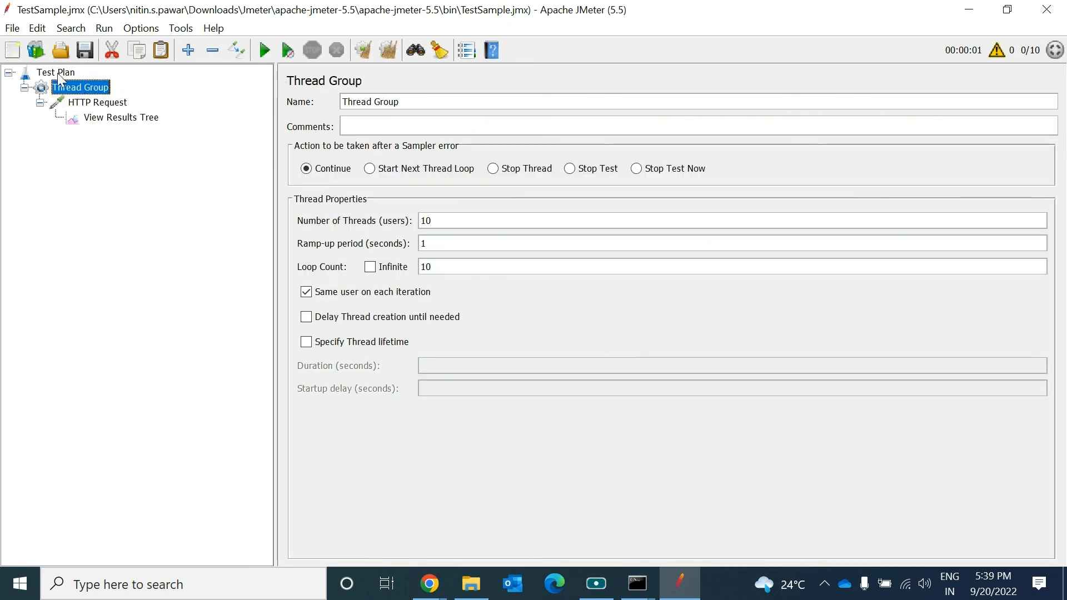
{"action": "left_click", "coordinate": [57, 73]}
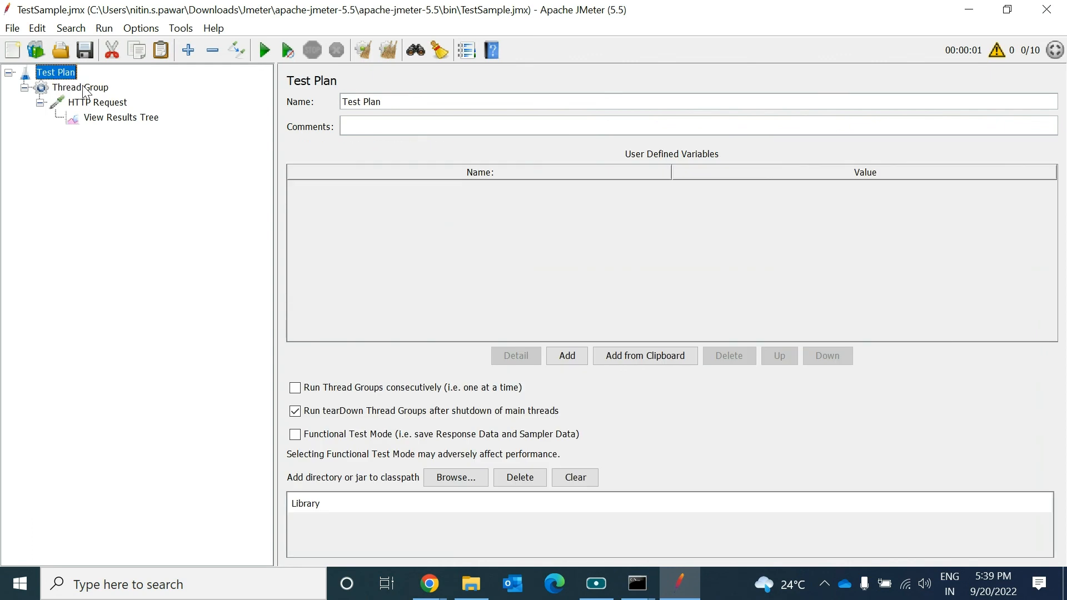
{"action": "left_click", "coordinate": [83, 87]}
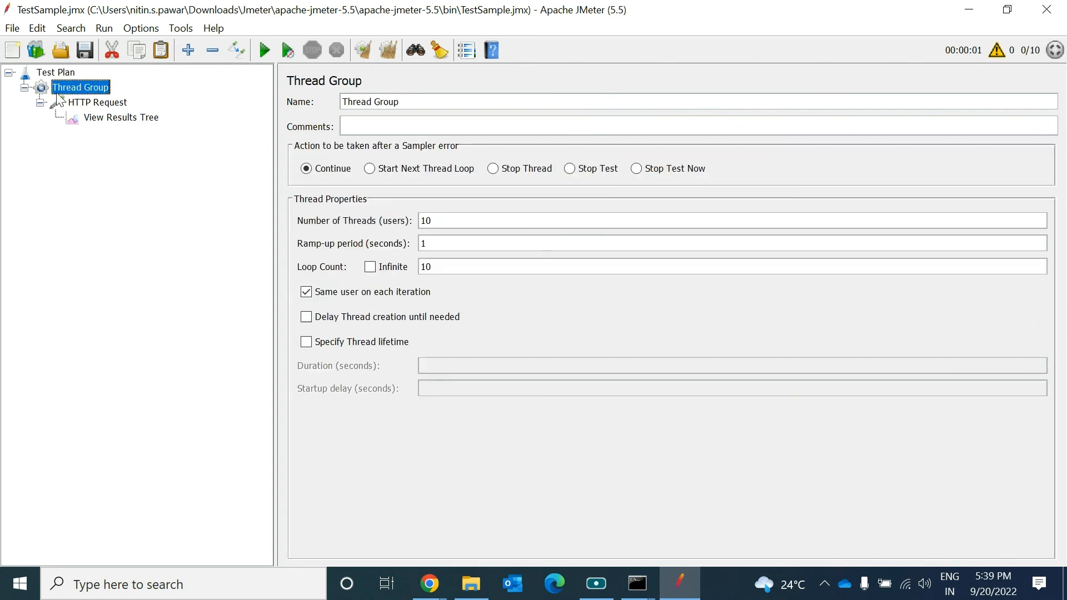
{"action": "left_click", "coordinate": [113, 107]}
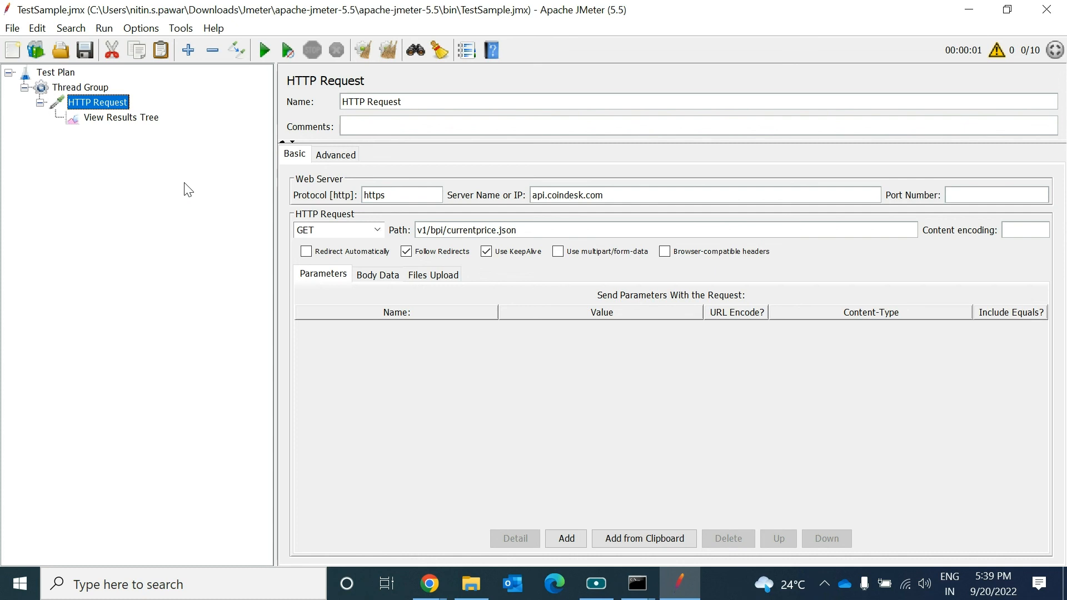
{"action": "left_click", "coordinate": [79, 92]}
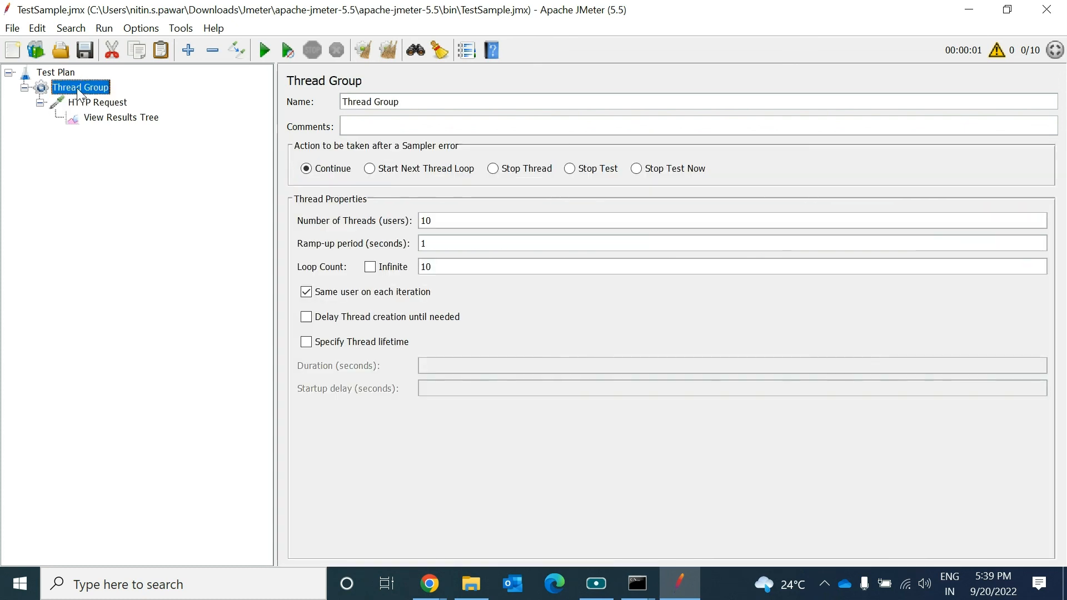
{"action": "left_click", "coordinate": [93, 104]}
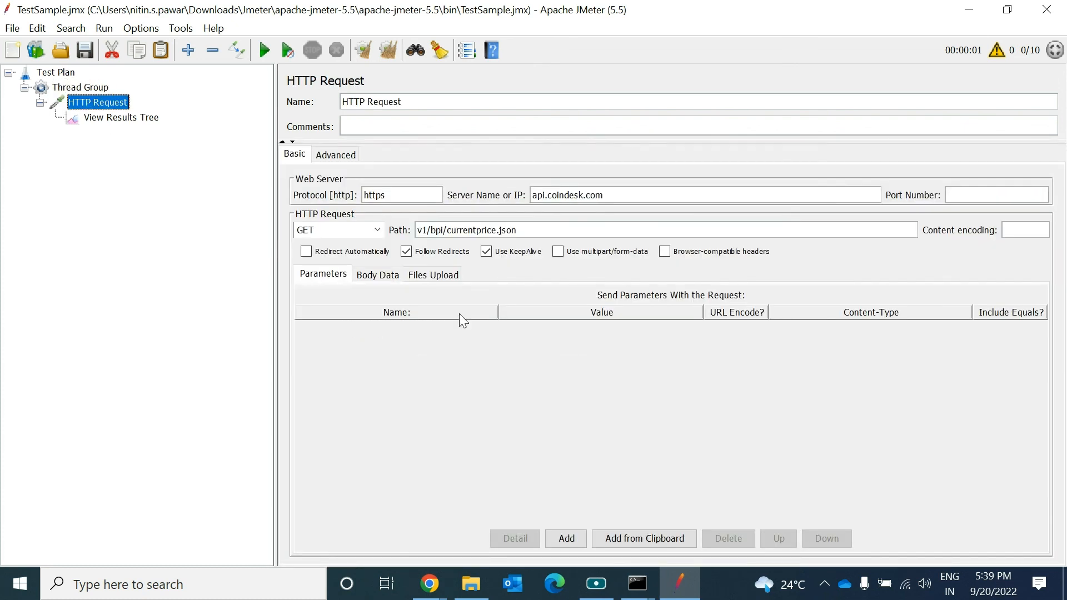